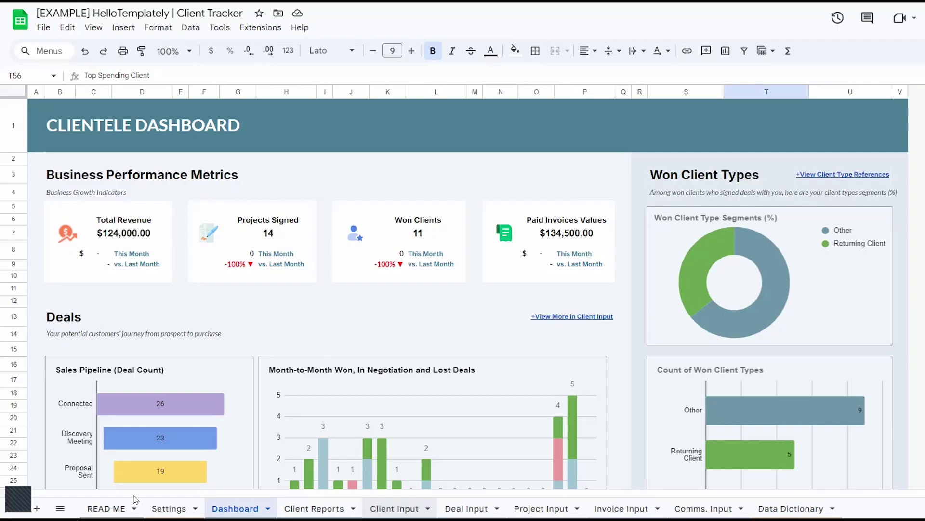
# Step: Review the spreadsheet structure on the READ ME sheet and the sales pipeline and persons in charge lists on the Settings sheet
pyautogui.click(107, 508)
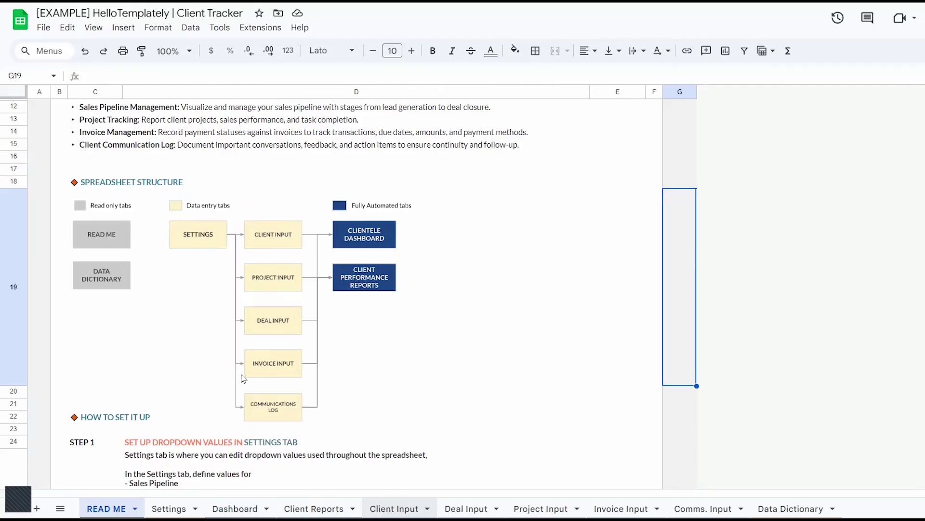
pyautogui.click(168, 508)
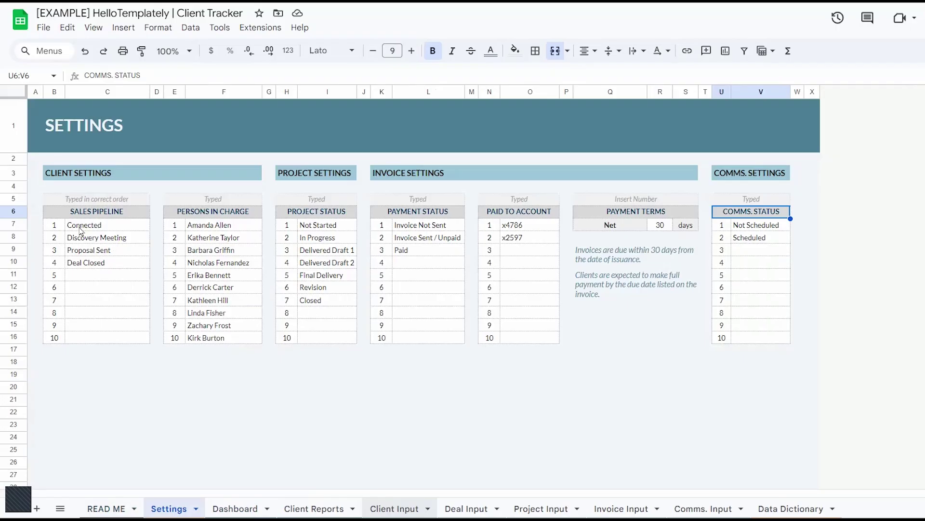
pyautogui.click(97, 215)
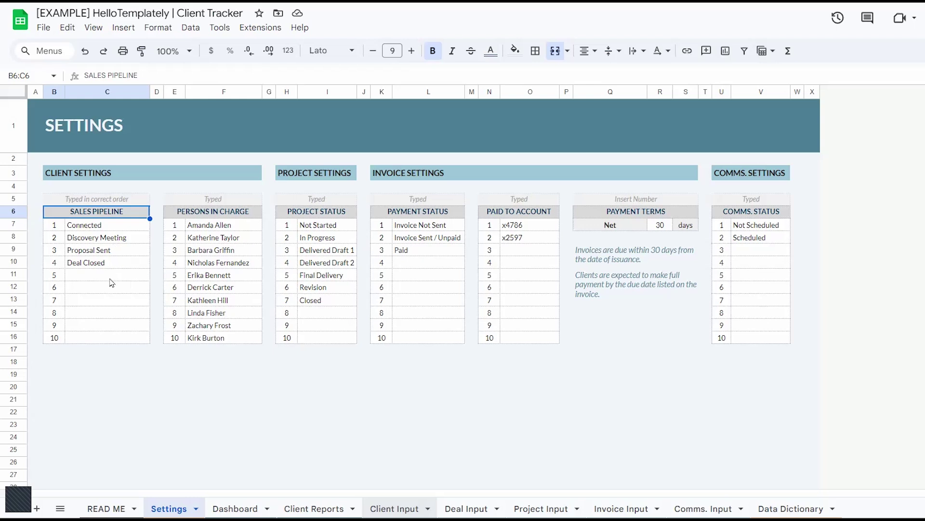
pyautogui.press('Down')
pyautogui.click(224, 214)
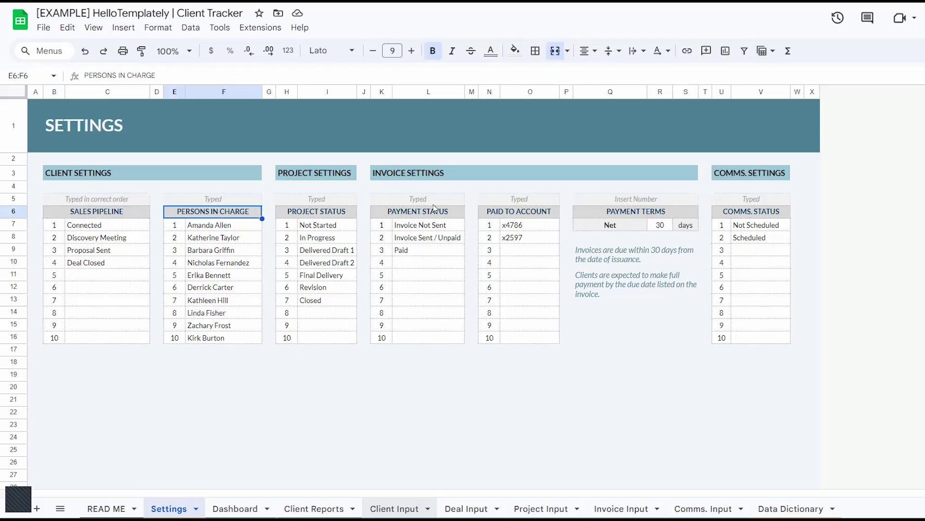
# Step: Add "Revamped" as the eighth option in the Project Status list on the Settings sheet
pyautogui.click(314, 212)
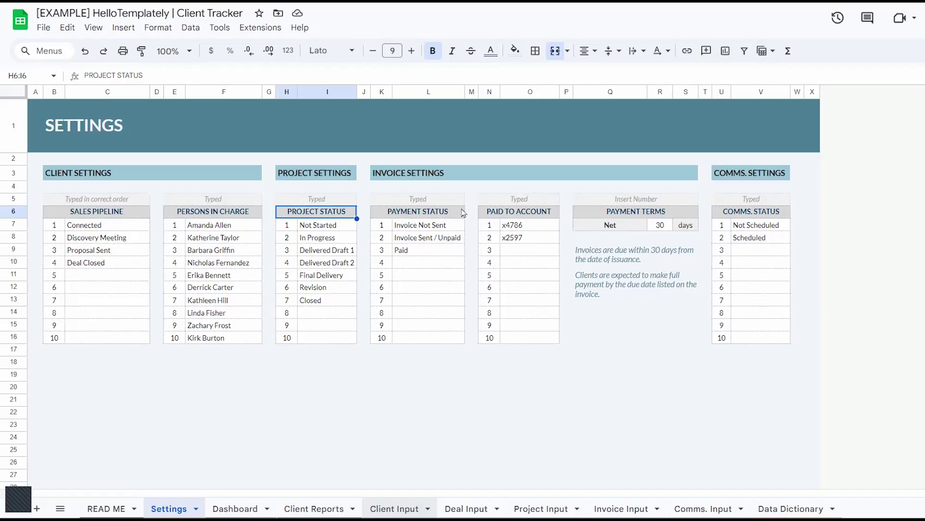
pyautogui.click(330, 313)
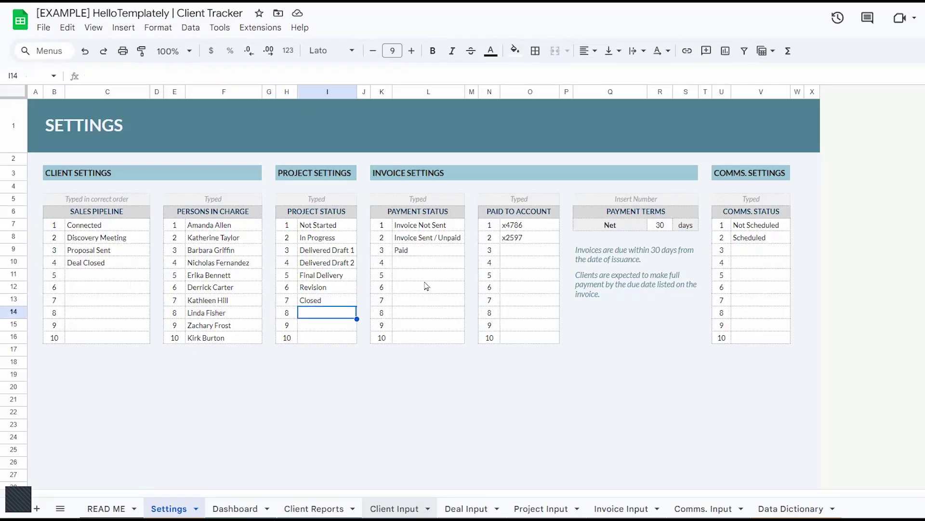
pyautogui.write('Revamped')
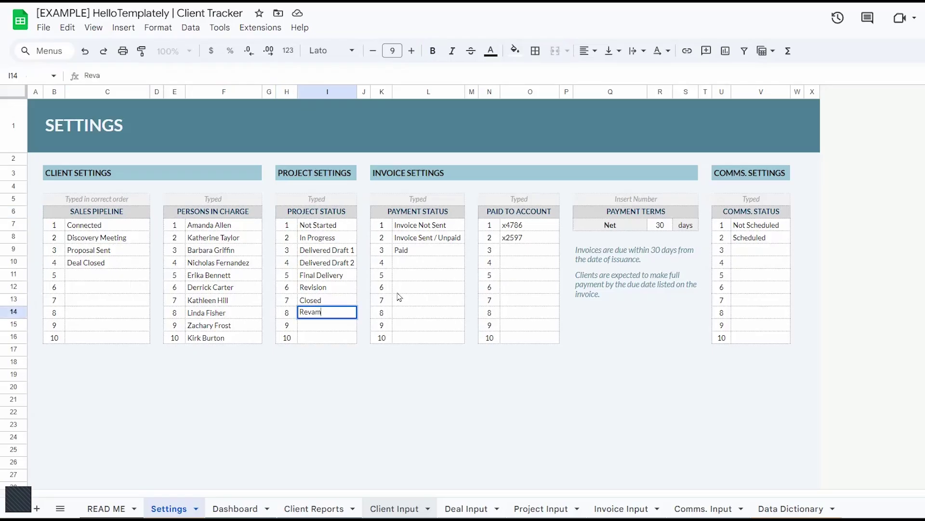
pyautogui.click(327, 265)
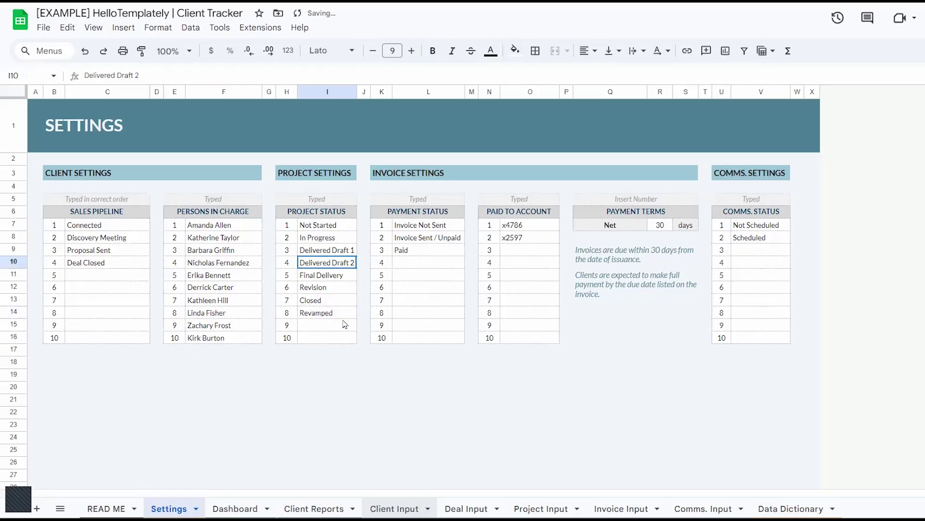
# Step: Review the payment status and paid-to-account lists and set the net payment terms to 60 days
pyautogui.click(449, 250)
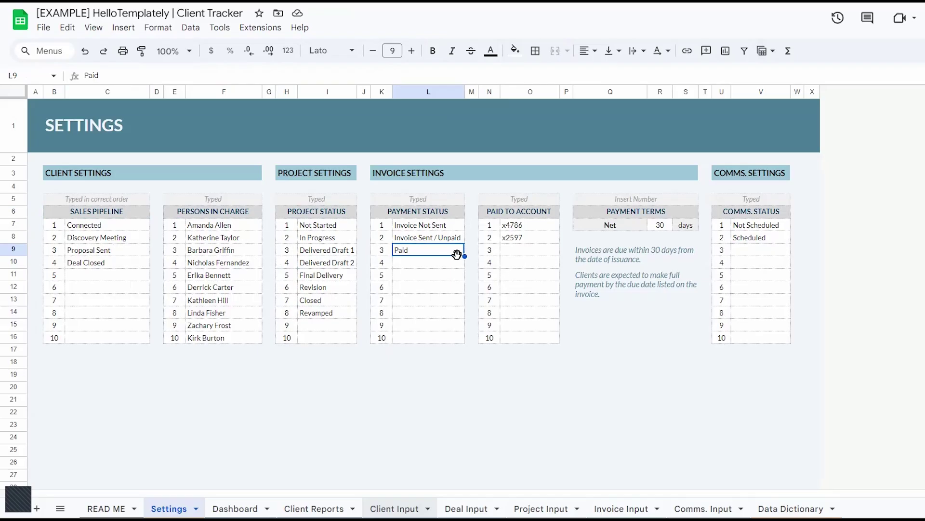
pyautogui.click(541, 229)
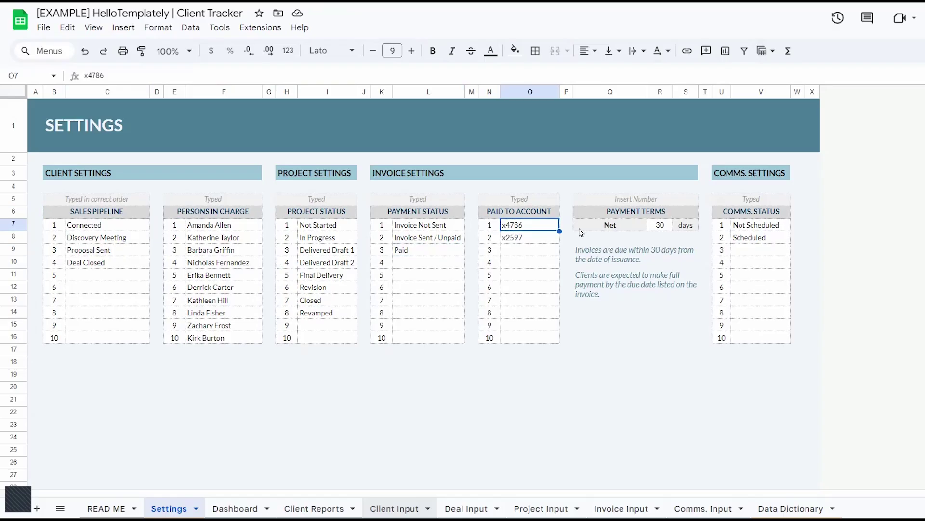
pyautogui.click(662, 227)
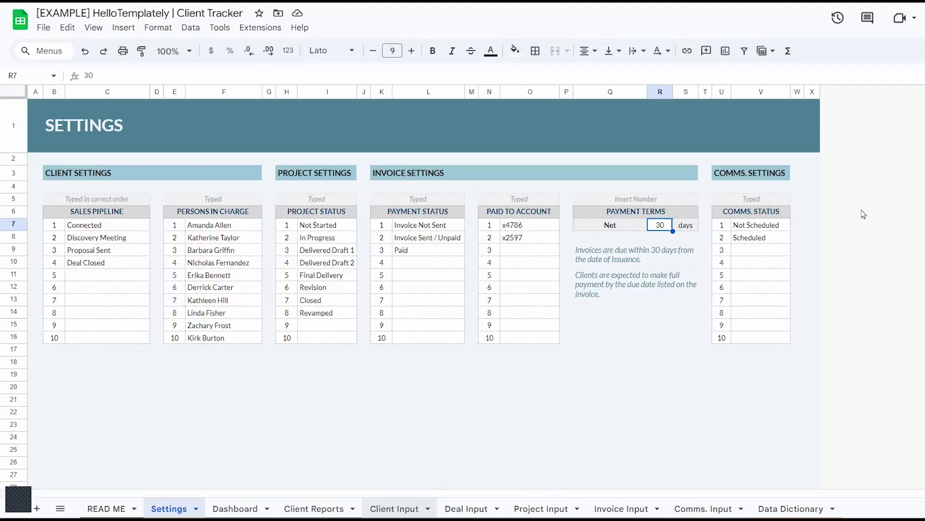
pyautogui.write('60')
pyautogui.press('Return')
pyautogui.press('Down')
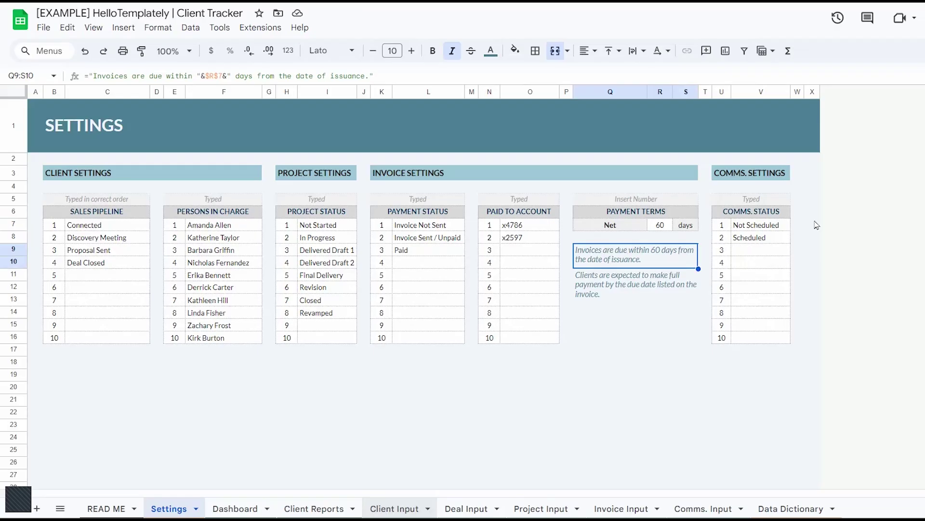
# Step: Review the communication status options on the Settings sheet
pyautogui.click(771, 216)
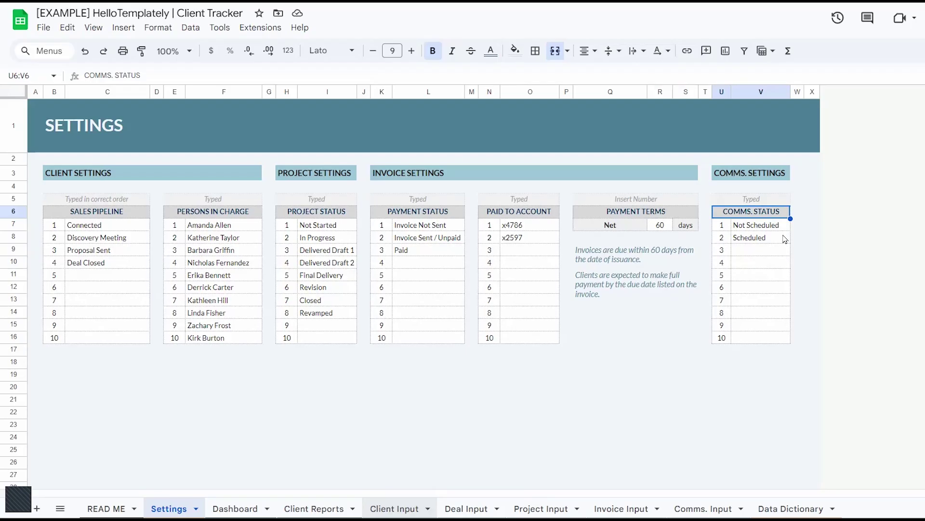
pyautogui.click(784, 238)
pyautogui.click(776, 229)
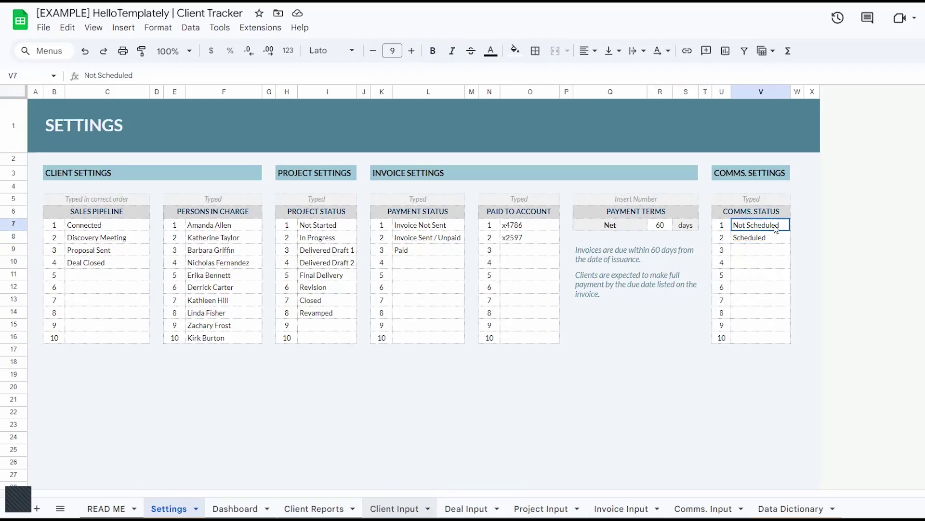
# Step: Open the Dashboard sheet and examine the total revenue, projects signed, won clients and paid invoices metrics
pyautogui.click(216, 501)
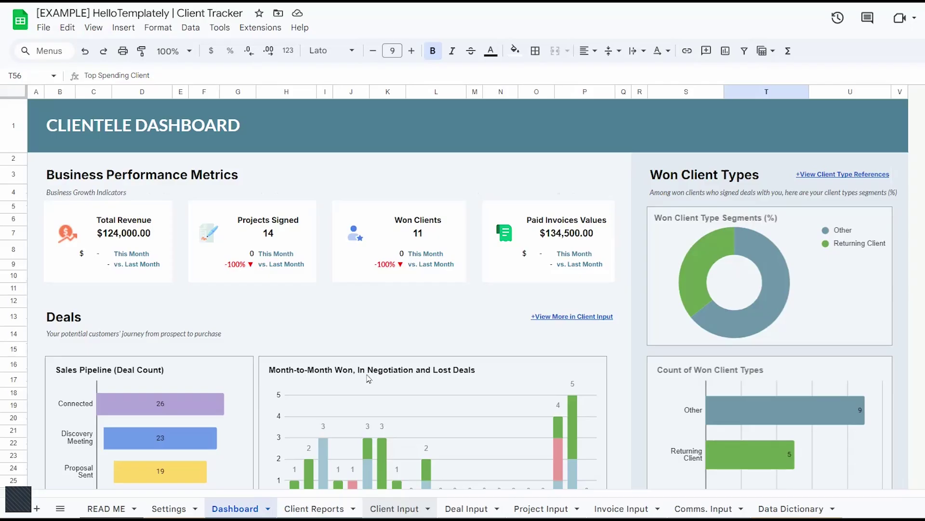
pyautogui.click(133, 238)
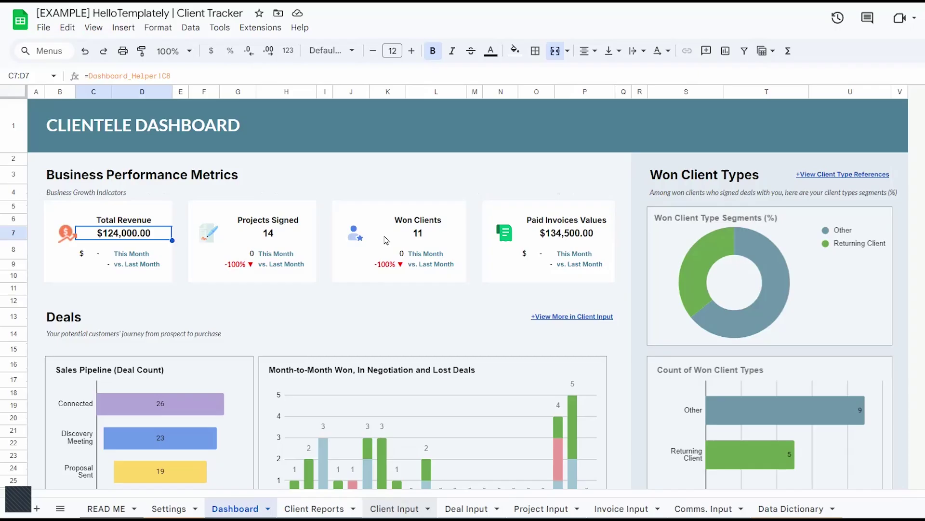
pyautogui.click(286, 235)
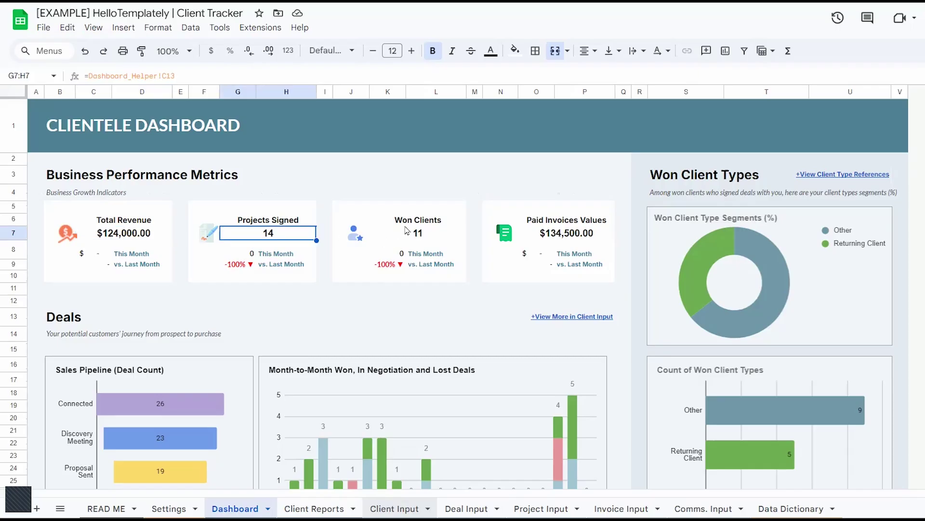
pyautogui.click(443, 238)
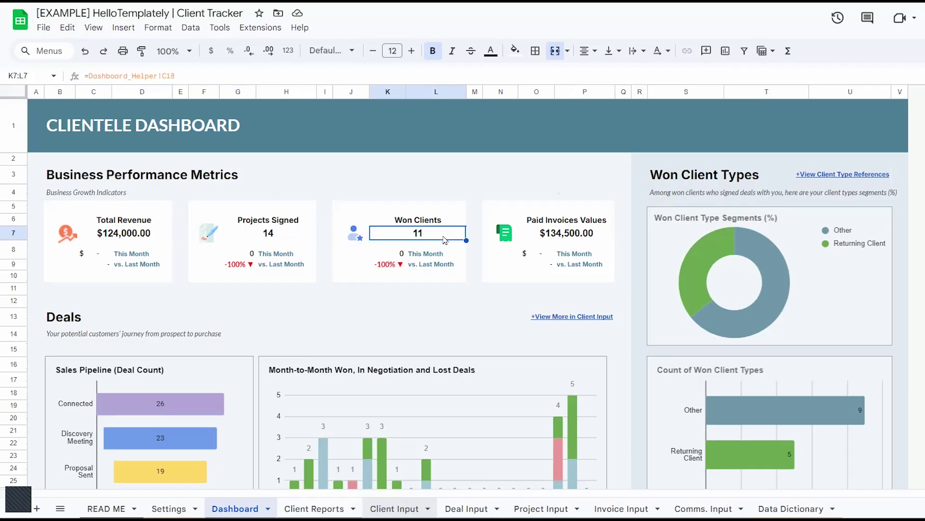
pyautogui.click(570, 238)
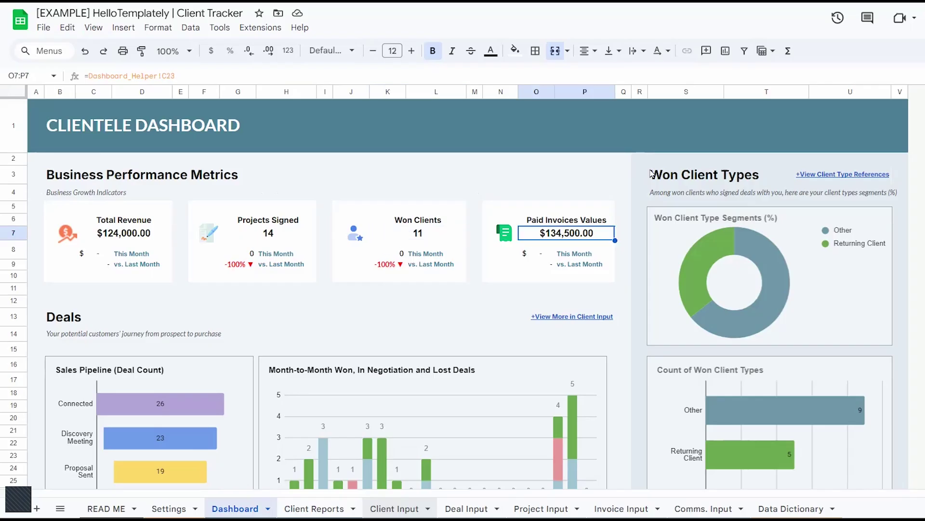
# Step: Examine the Deals section's sales pipeline and month-to-month deals charts and the Revenue chart on the dashboard
pyautogui.scroll(-1, 379, 230)
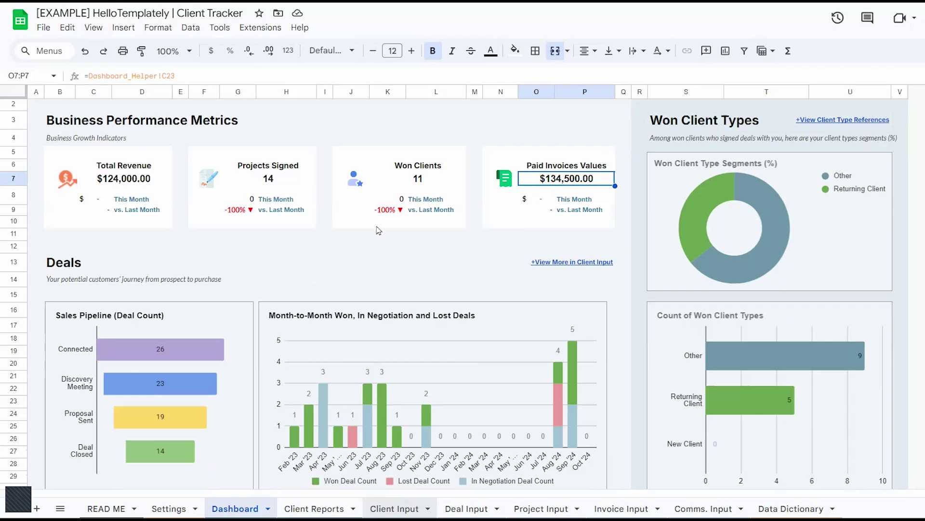
pyautogui.scroll(-3, 379, 230)
pyautogui.click(66, 159)
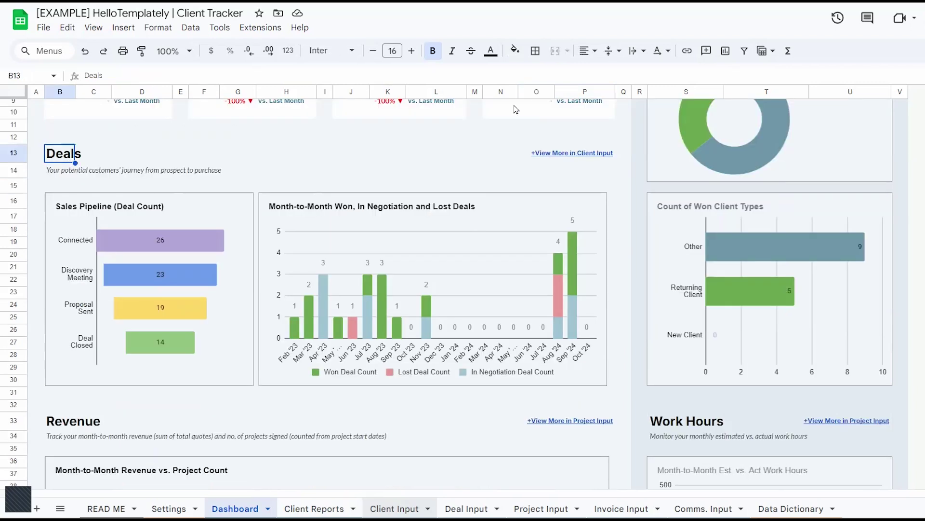
pyautogui.click(244, 247)
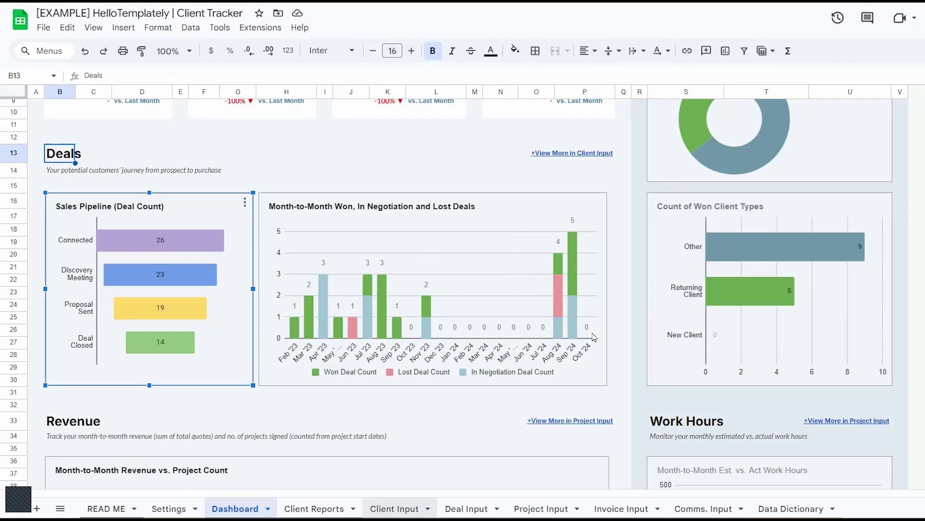
pyautogui.scroll(-3, 440, 256)
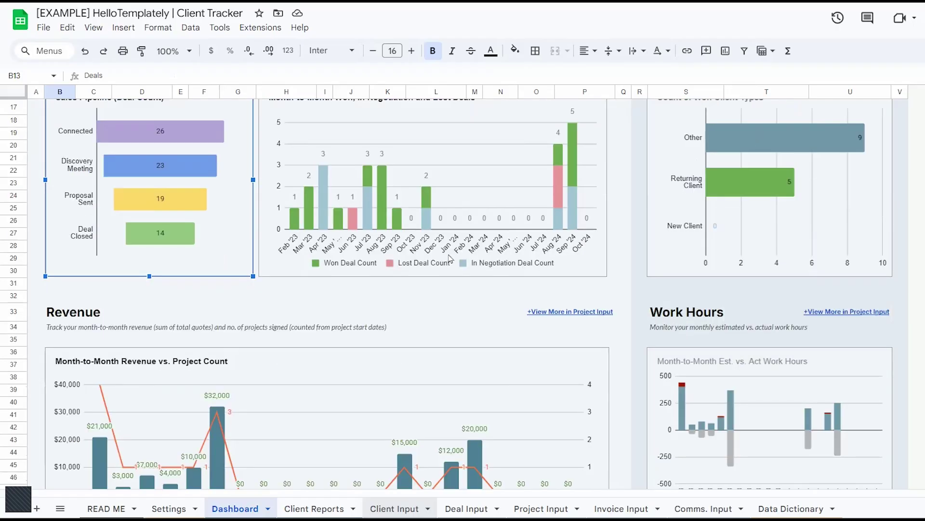
pyautogui.scroll(-5, 450, 259)
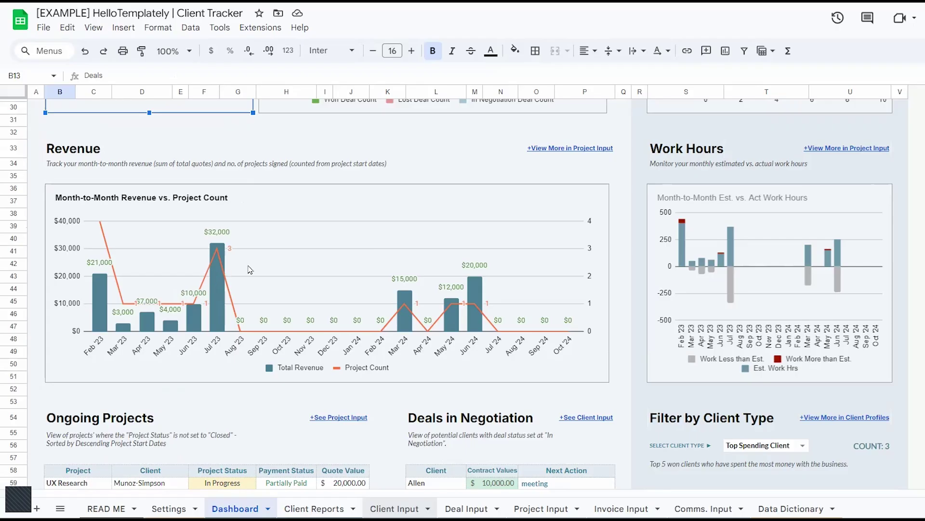
# Step: Review the Ongoing Projects table and the contract values and next actions in the Deals in Negotiation table
pyautogui.moveTo(597, 151)
pyautogui.scroll(-5, 446, 183)
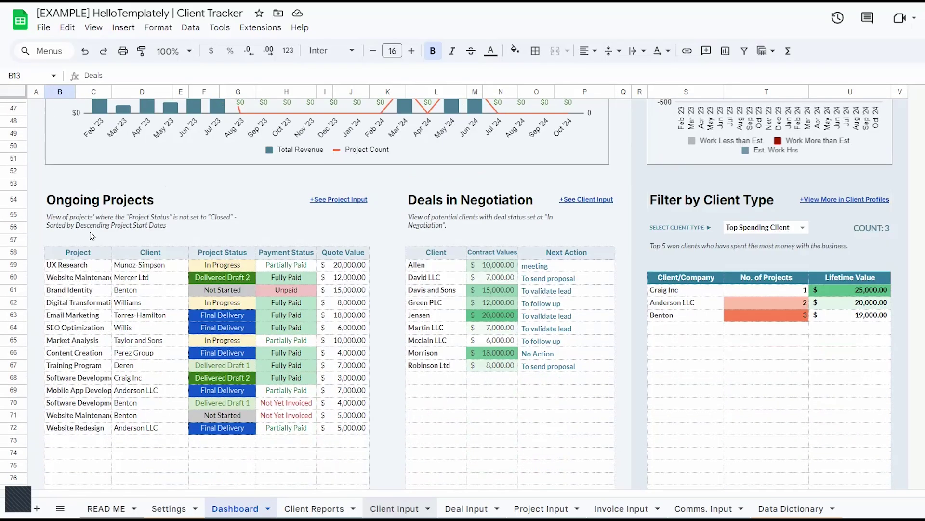
pyautogui.scroll(-2, 156, 231)
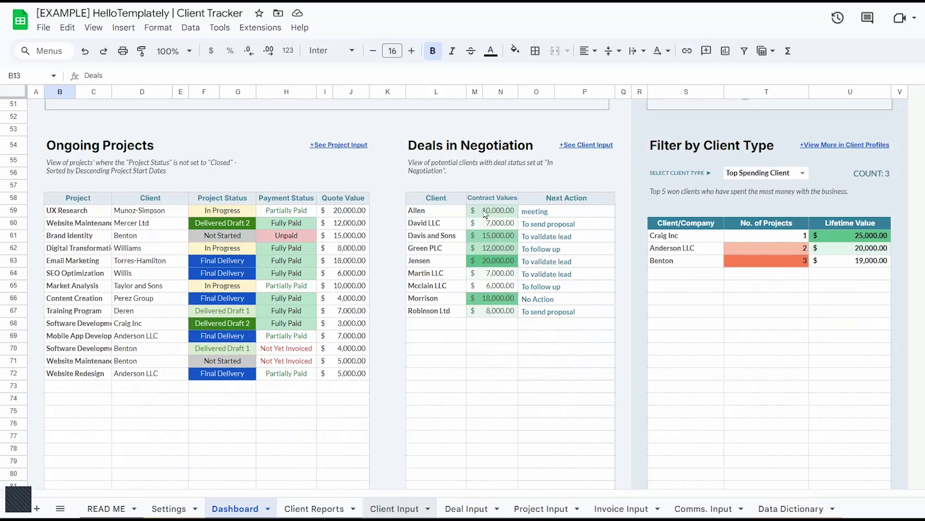
pyautogui.click(563, 212)
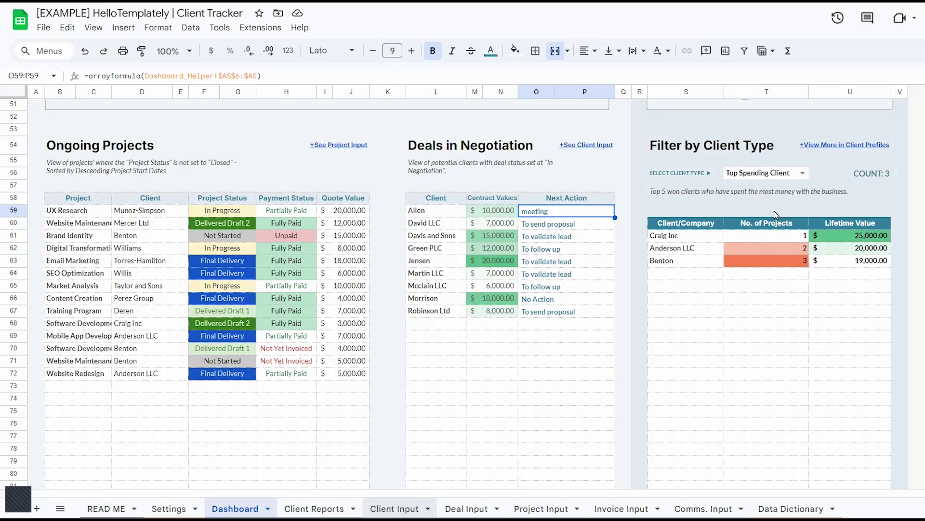
# Step: Examine the Won Client Types charts and the estimated versus actual Work Hours chart on the dashboard
pyautogui.scroll(2, 776, 214)
pyautogui.scroll(15, 776, 214)
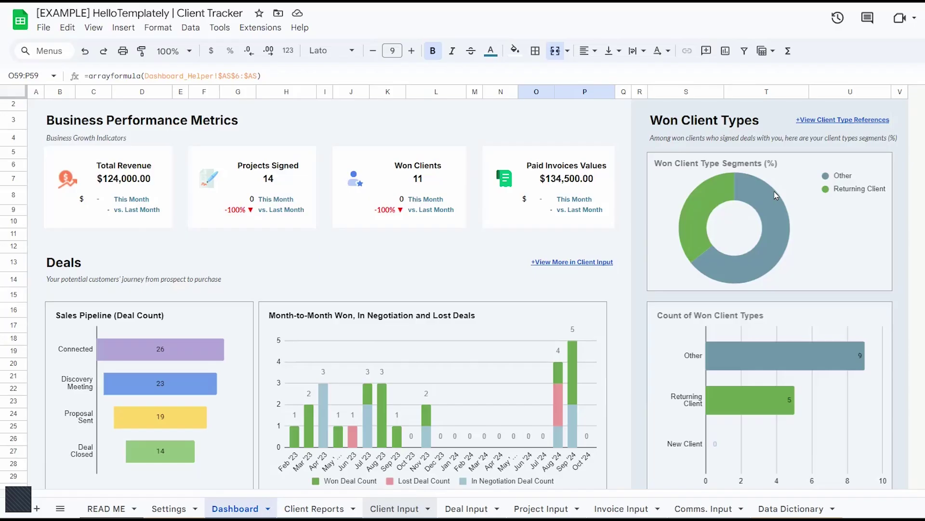
pyautogui.scroll(-4, 752, 181)
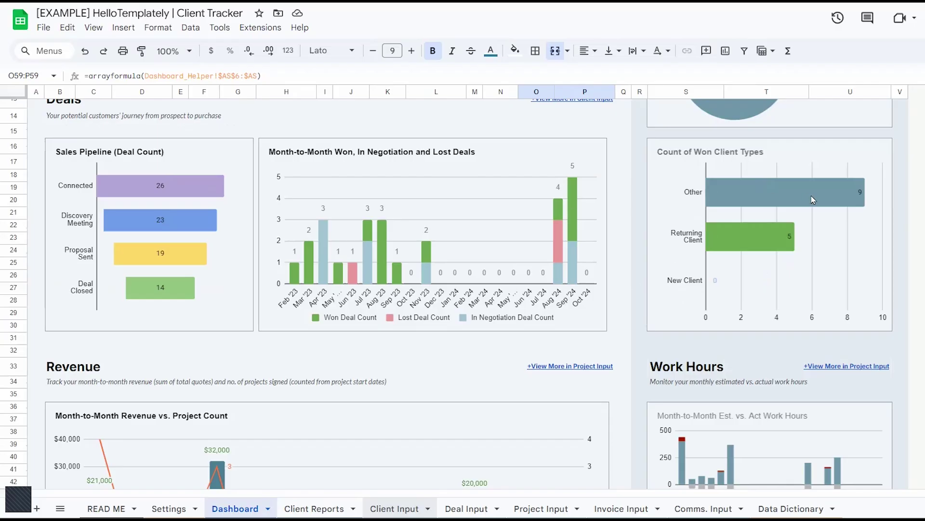
pyautogui.scroll(-1, 813, 200)
pyautogui.scroll(-3, 813, 200)
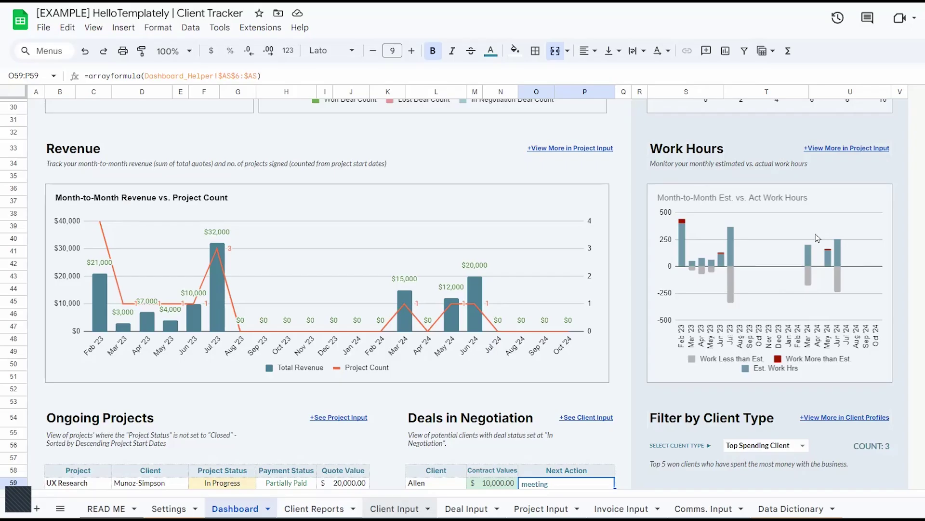
# Step: Set the dashboard's client type filter to Returning Client and look over the filtered client table
pyautogui.scroll(-7, 818, 238)
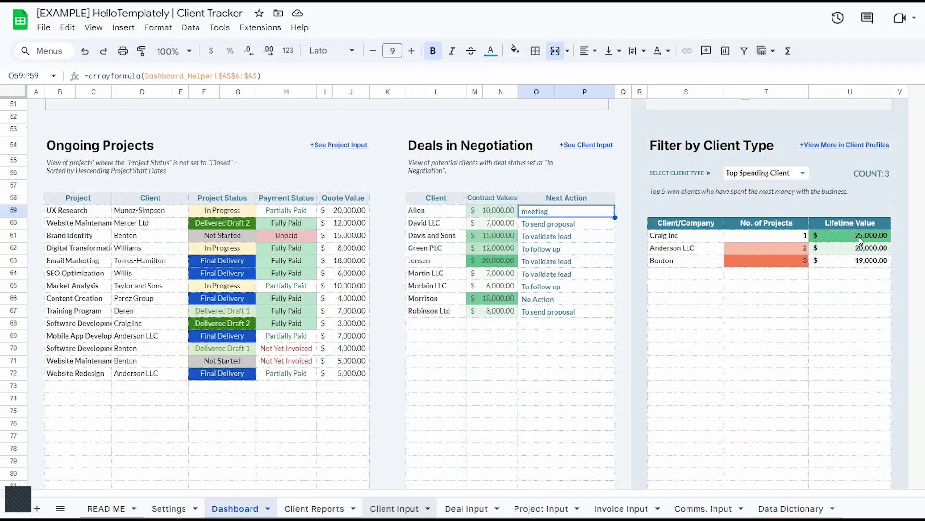
pyautogui.click(803, 174)
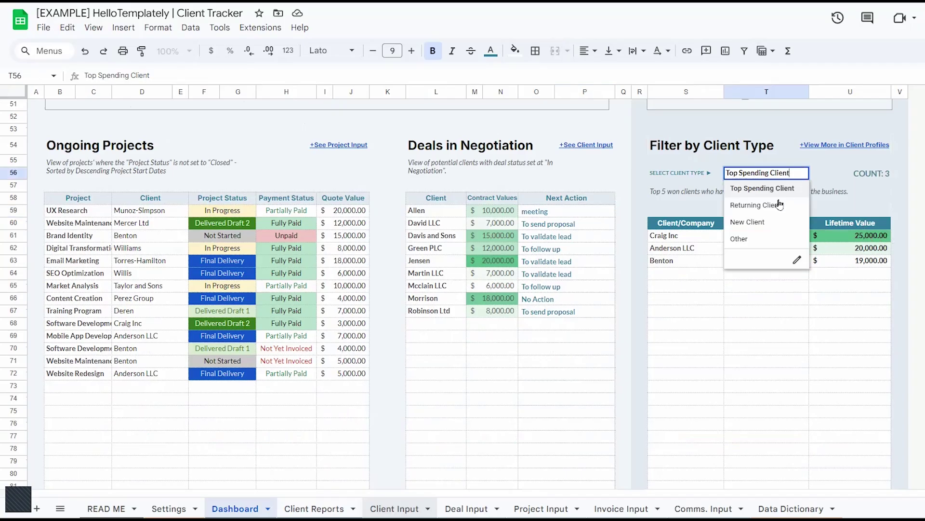
pyautogui.click(777, 204)
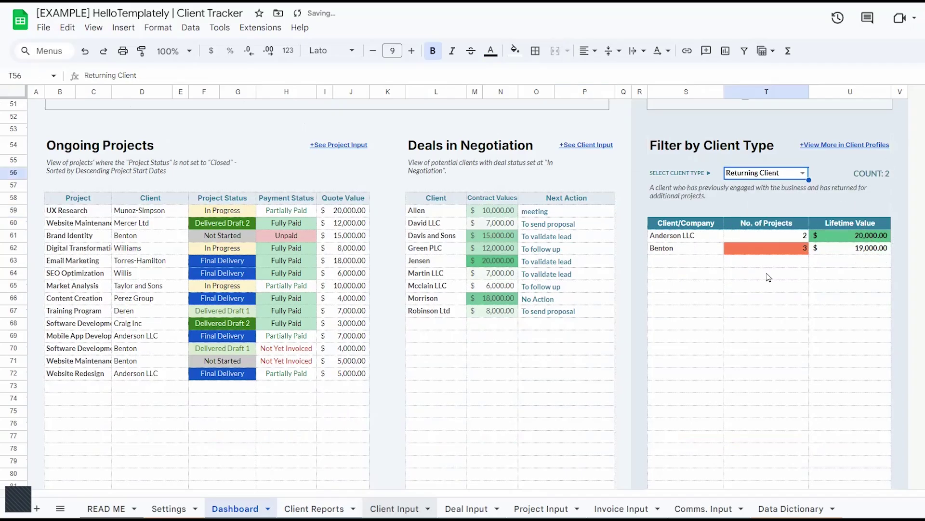
pyautogui.scroll(-3, 819, 326)
pyautogui.scroll(2, 819, 325)
pyautogui.scroll(2, 811, 315)
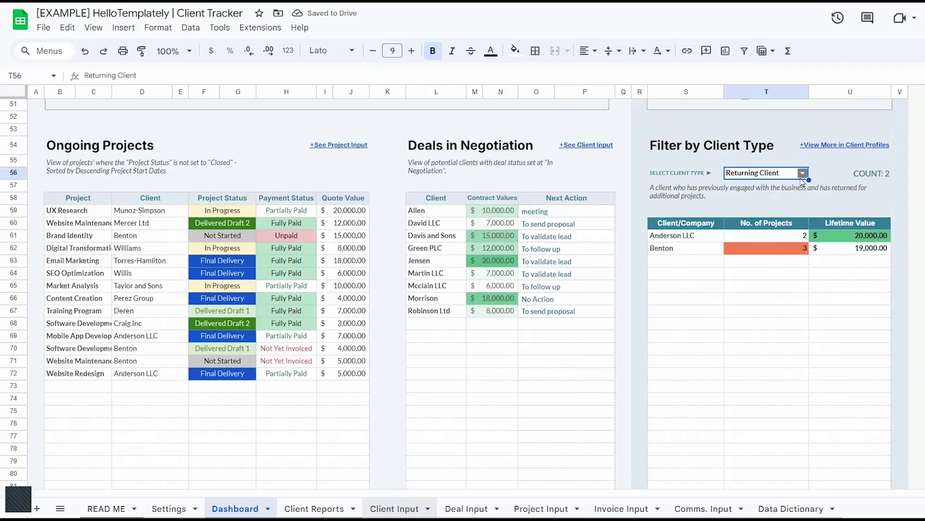
# Step: Set the dashboard's client type filter to New Client
pyautogui.click(803, 173)
pyautogui.click(757, 222)
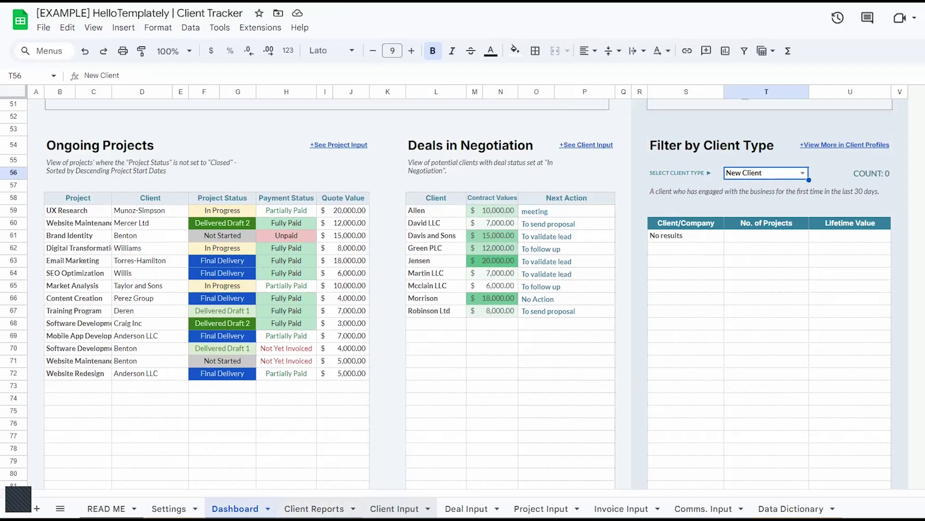
# Step: Open the Client Reports sheet and review the Client Profile's Most Recent Deal and Contact Info sections for Anderson LLC
pyautogui.click(315, 509)
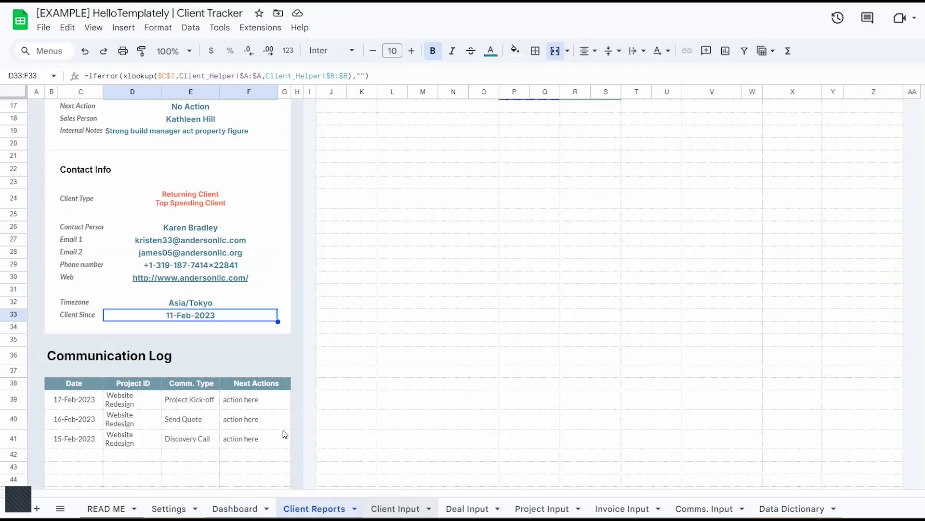
pyautogui.scroll(5, 284, 434)
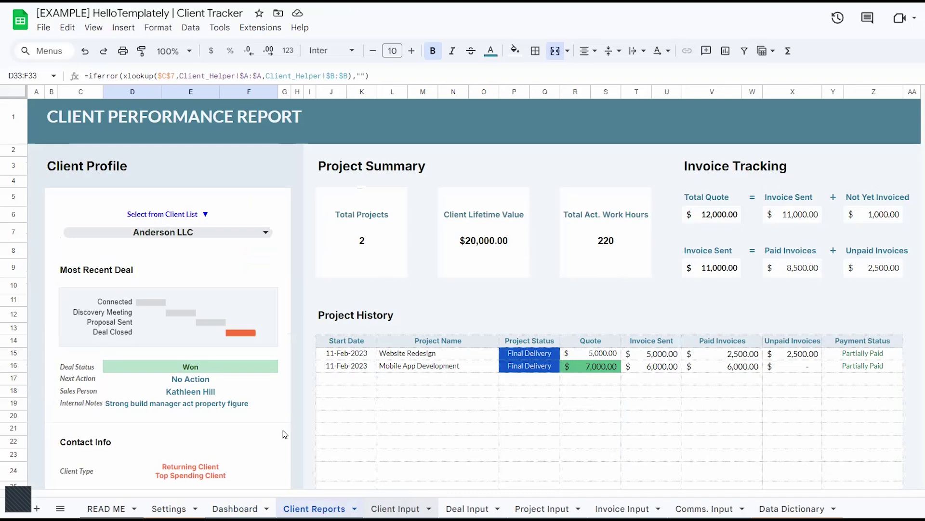
pyautogui.scroll(-1, 193, 169)
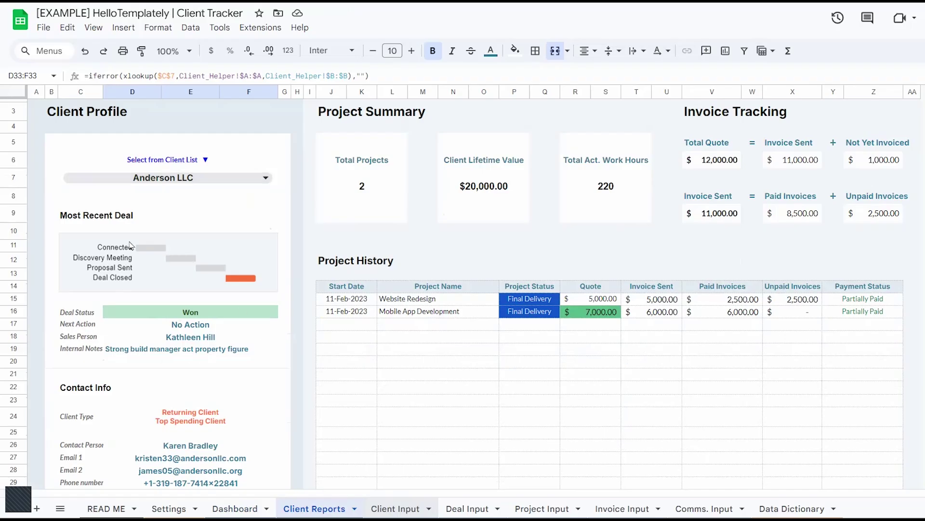
pyautogui.scroll(-1, 252, 320)
pyautogui.scroll(-1, 245, 381)
pyautogui.hotkey('ctrl', 'c')
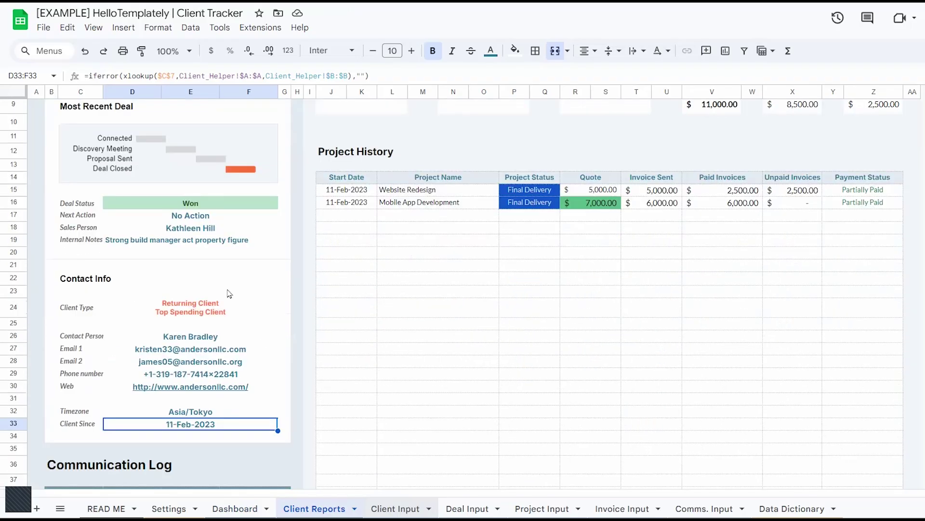
pyautogui.click(219, 413)
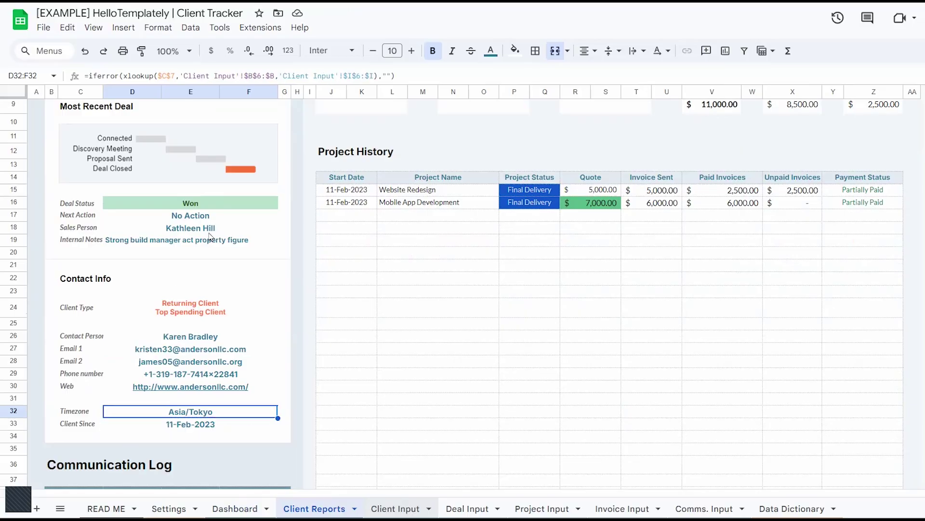
# Step: Inspect the Sales Person and Next Action fields under Most Recent Deal in the client profile
pyautogui.press('Up')
pyautogui.press('Up')
pyautogui.press('Up')
pyautogui.press('Up')
pyautogui.press('Up')
pyautogui.press('Up')
pyautogui.press('Up')
pyautogui.press('Up')
pyautogui.press('Up')
pyautogui.press('Up')
pyautogui.press('Up')
pyautogui.press('Up')
pyautogui.press('Up')
pyautogui.press('Up')
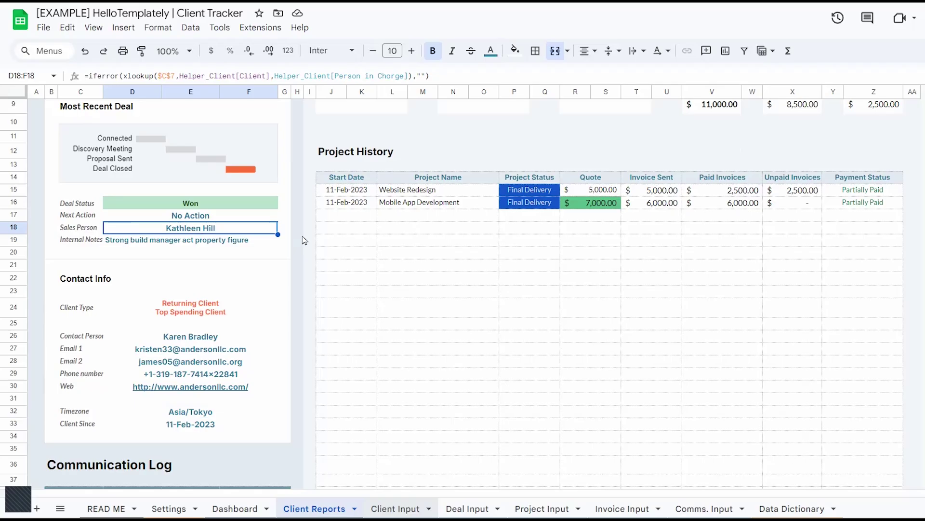
pyautogui.click(222, 211)
# Step: Examine the Communication Log below the client profile, selecting its filled rows from Date to Next Actions
pyautogui.scroll(-1, 224, 216)
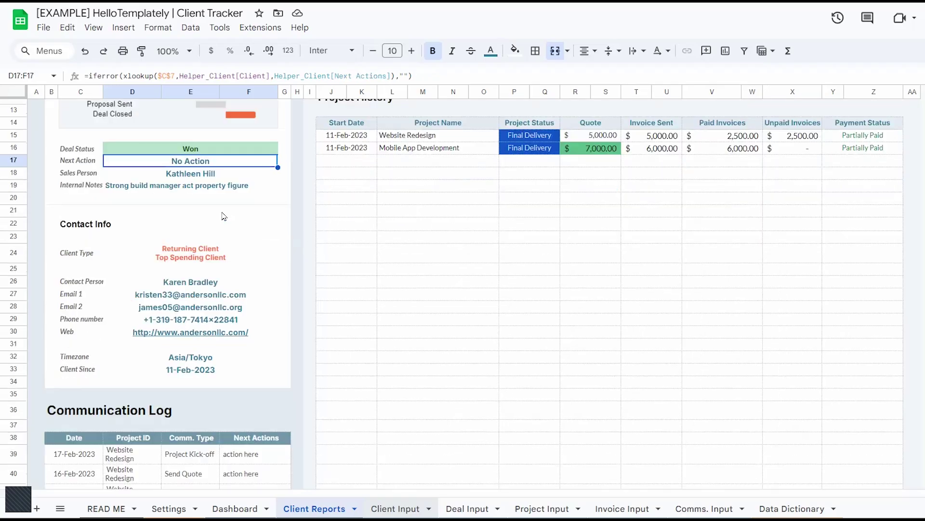
pyautogui.scroll(-3, 224, 216)
pyautogui.scroll(-1, 267, 284)
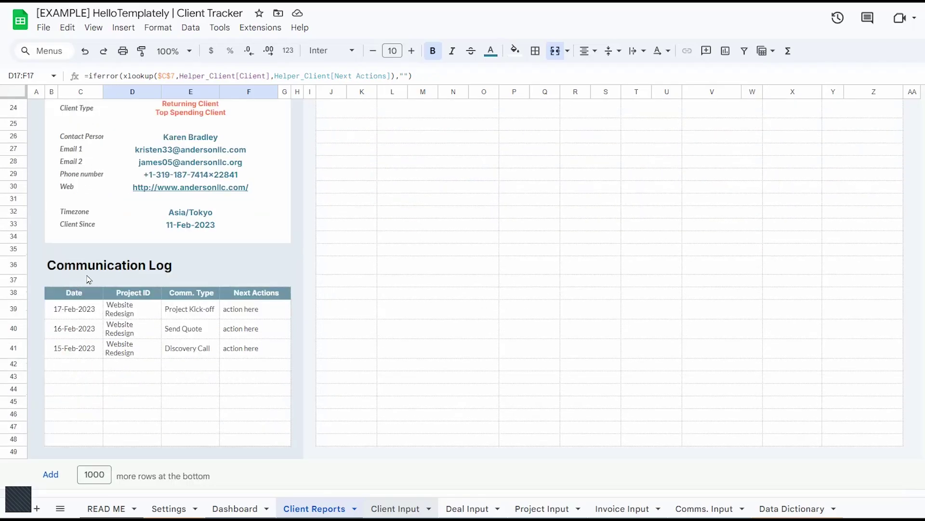
pyautogui.moveTo(59, 313); pyautogui.dragTo(230, 341)
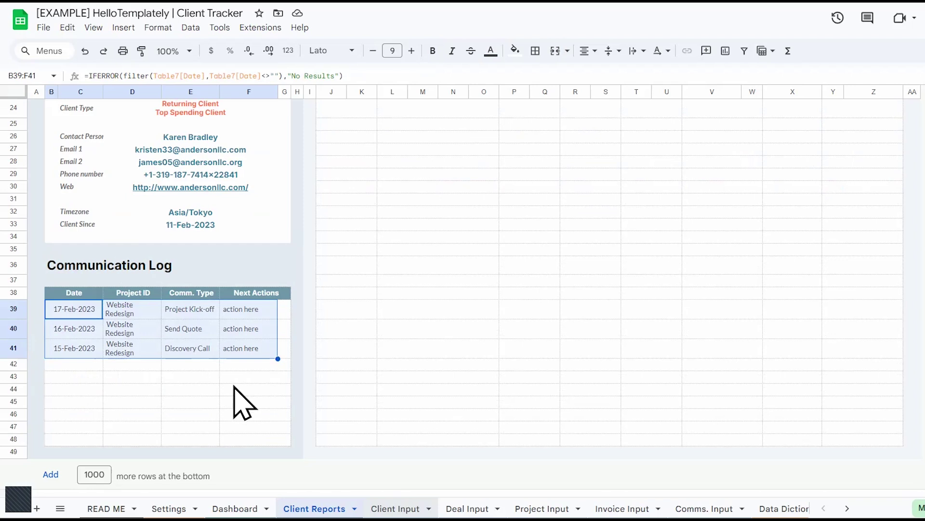
# Step: Set the report's client to Benton and look over the deal details, contact info and communication log
pyautogui.scroll(8, 244, 398)
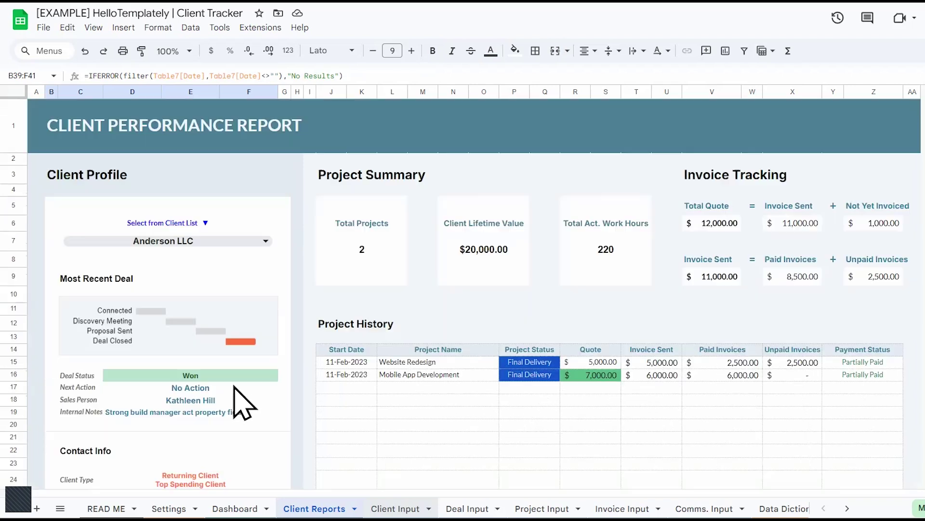
pyautogui.click(265, 241)
pyautogui.click(100, 300)
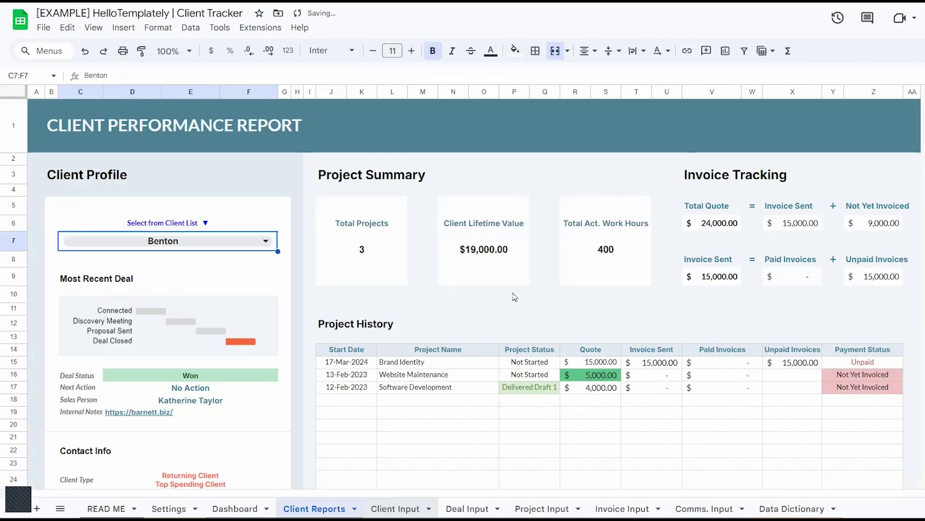
pyautogui.scroll(-3, 256, 304)
pyautogui.scroll(2, 237, 230)
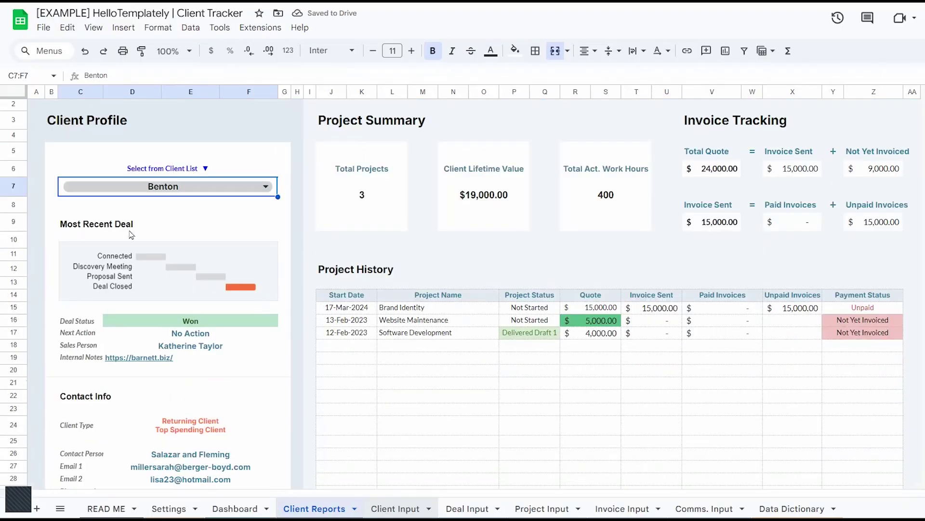
pyautogui.scroll(-6, 101, 334)
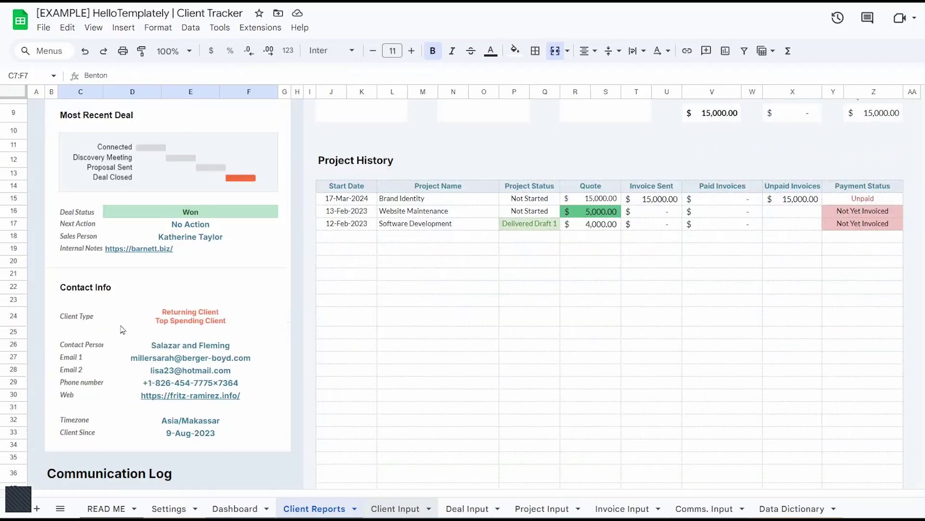
pyautogui.scroll(3, 250, 355)
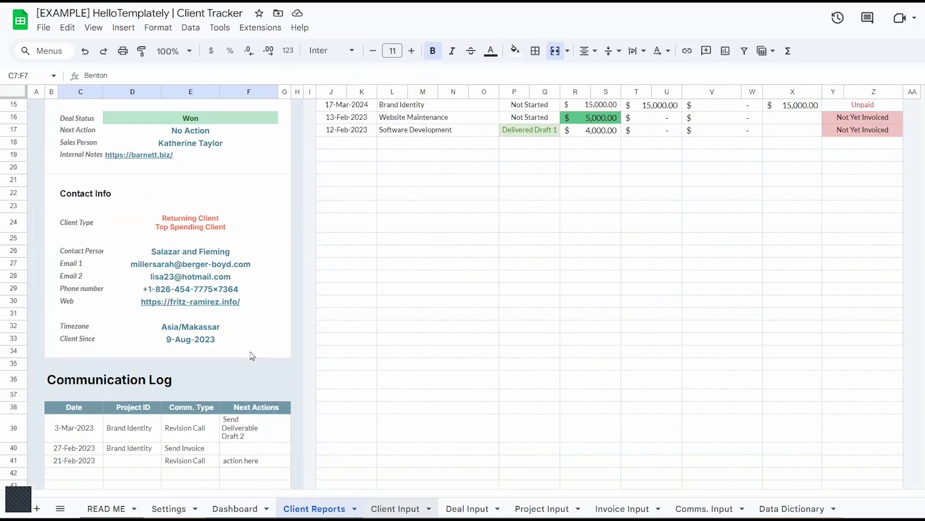
pyautogui.scroll(5, 250, 354)
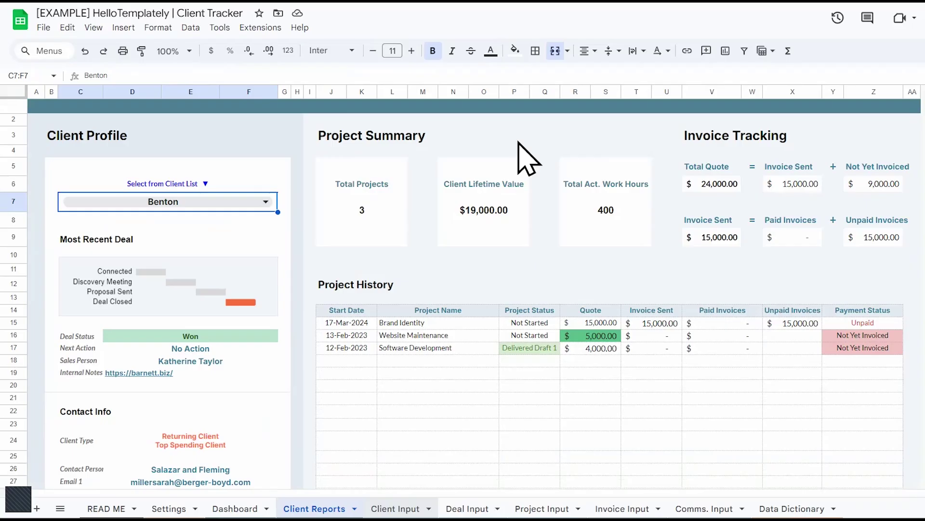
# Step: Inspect the Project Summary figures and the Total Quote, Invoice Sent and Not Yet Invoiced cells in Invoice Tracking
pyautogui.click(468, 215)
pyautogui.click(633, 205)
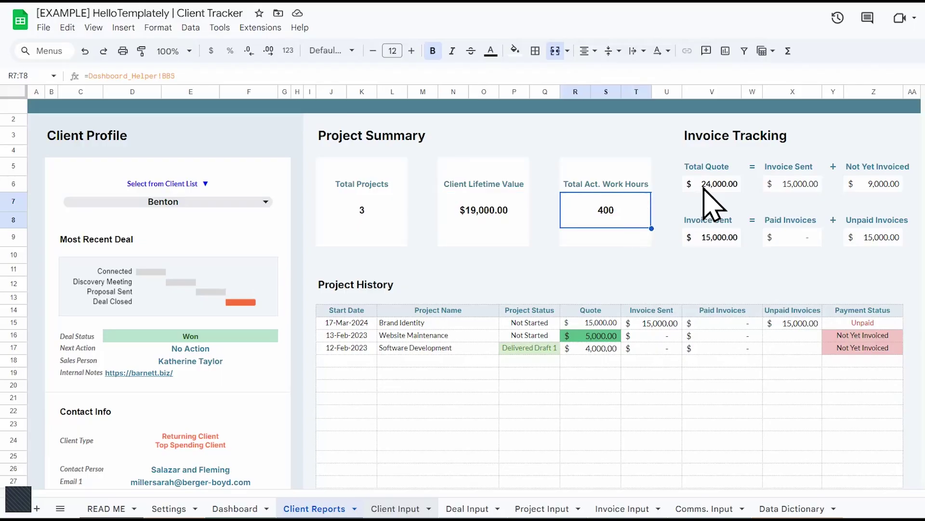
pyautogui.click(712, 202)
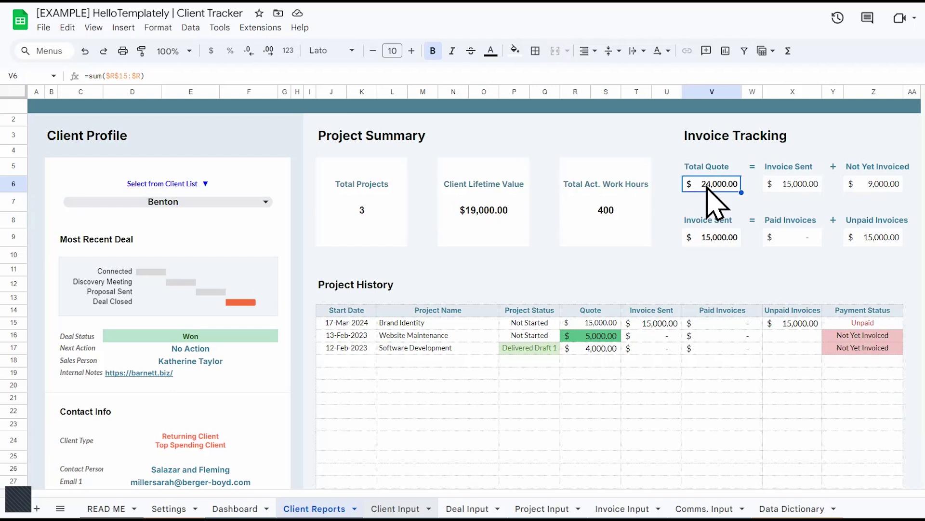
pyautogui.click(803, 187)
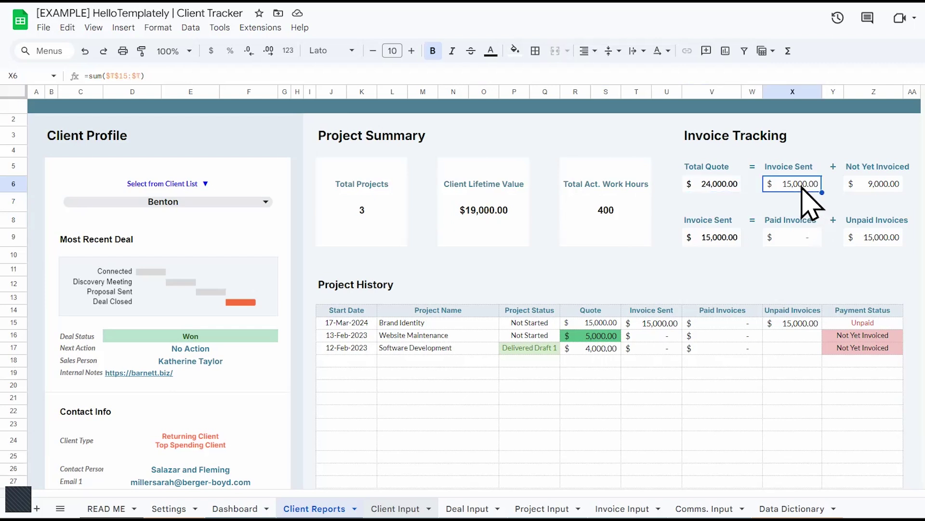
pyautogui.click(893, 193)
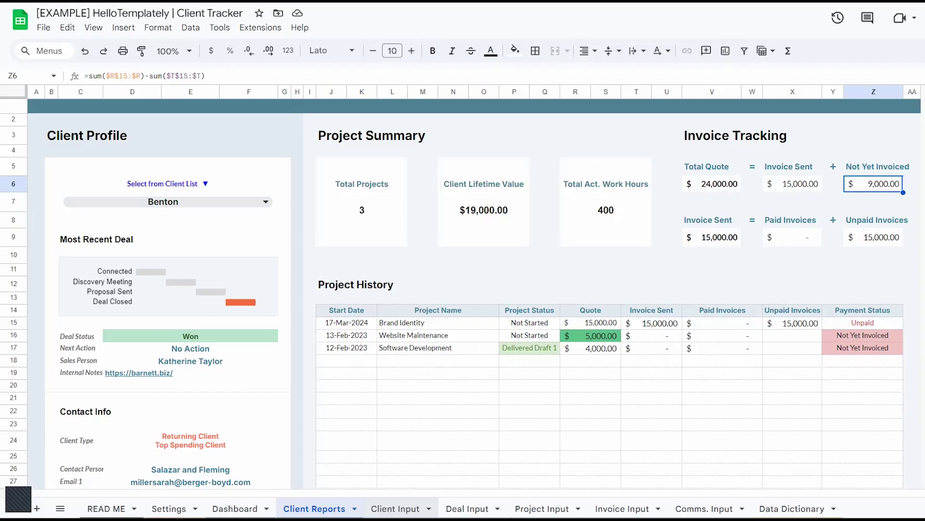
# Step: Inspect how Invoice Sent splits into Paid and Unpaid Invoices, and review the Project History table
pyautogui.click(713, 242)
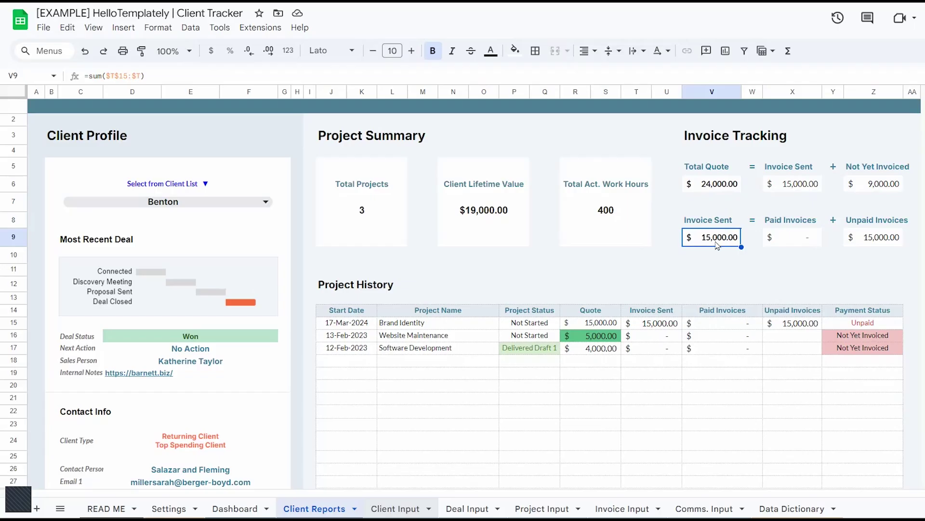
pyautogui.click(788, 247)
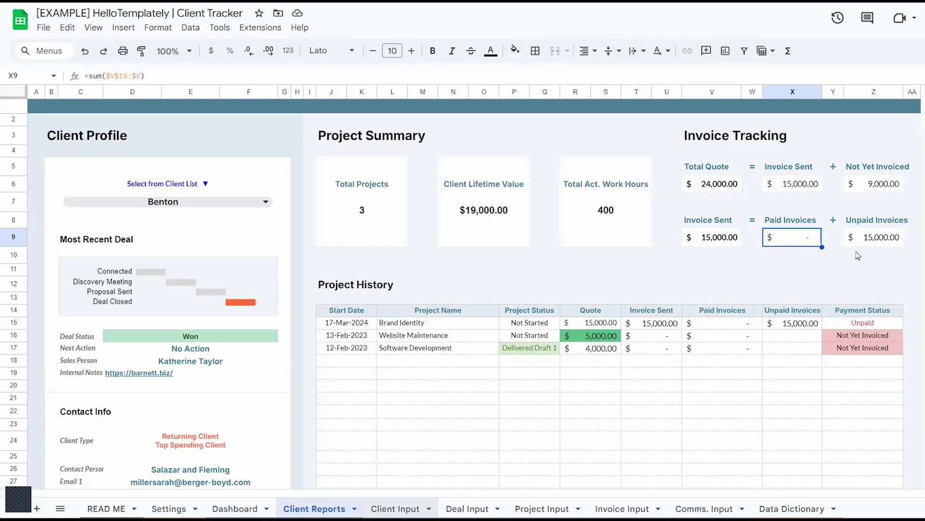
pyautogui.press('Right')
pyautogui.press('Right')
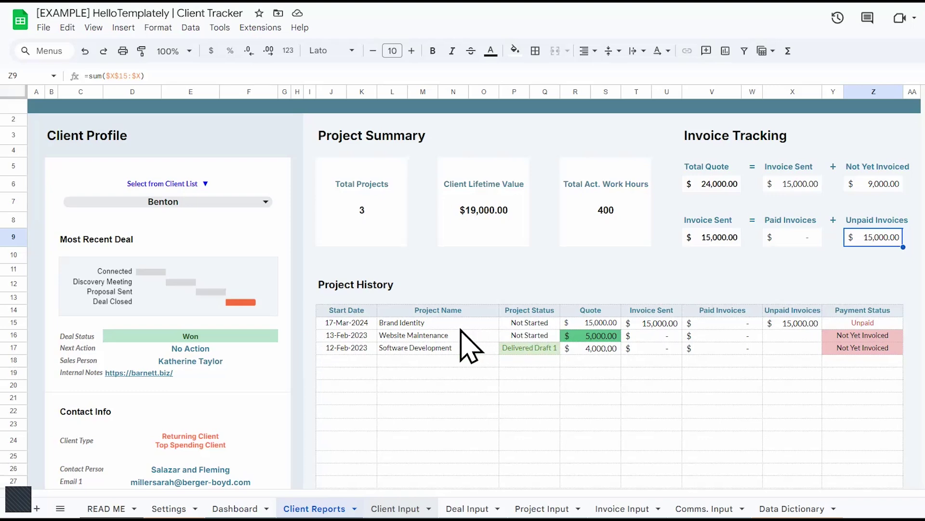
pyautogui.scroll(-1, 428, 337)
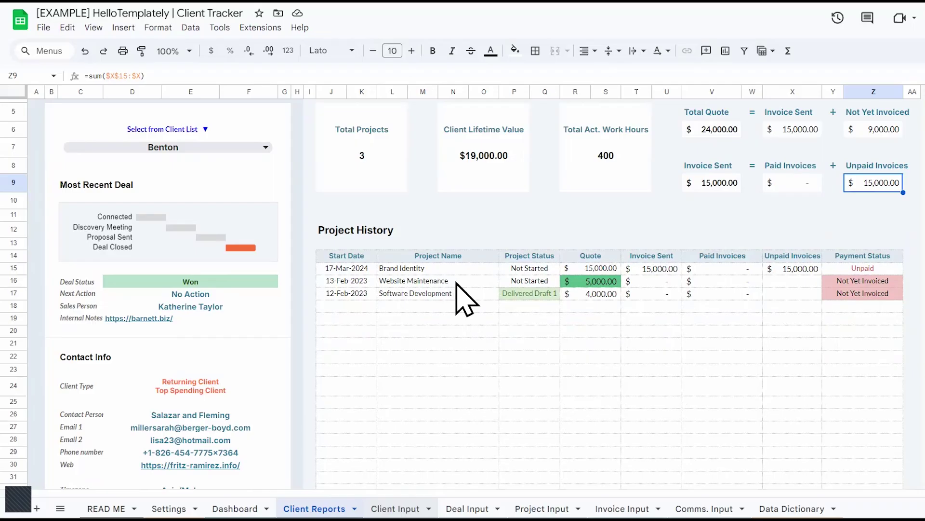
# Step: Look over the Dashboard sheet's performance metrics and deal charts and return to the Client Reports sheet
pyautogui.click(237, 508)
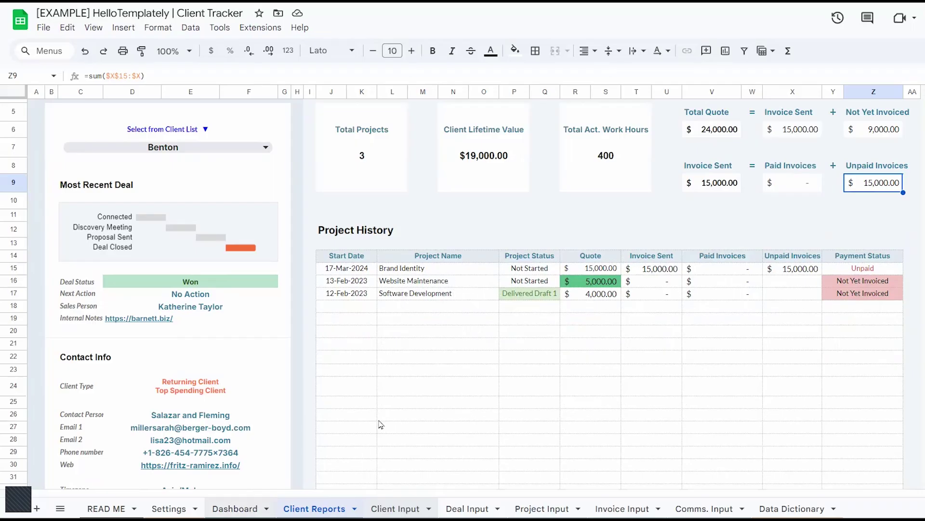
pyautogui.scroll(3, 378, 417)
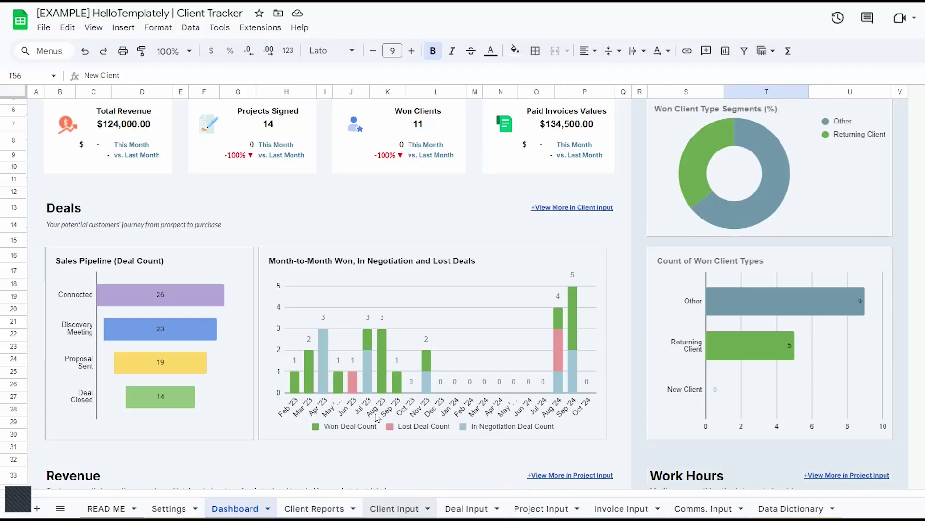
pyautogui.scroll(3, 378, 417)
pyautogui.hotkey('ctrl', 'shift', 'pagedown')
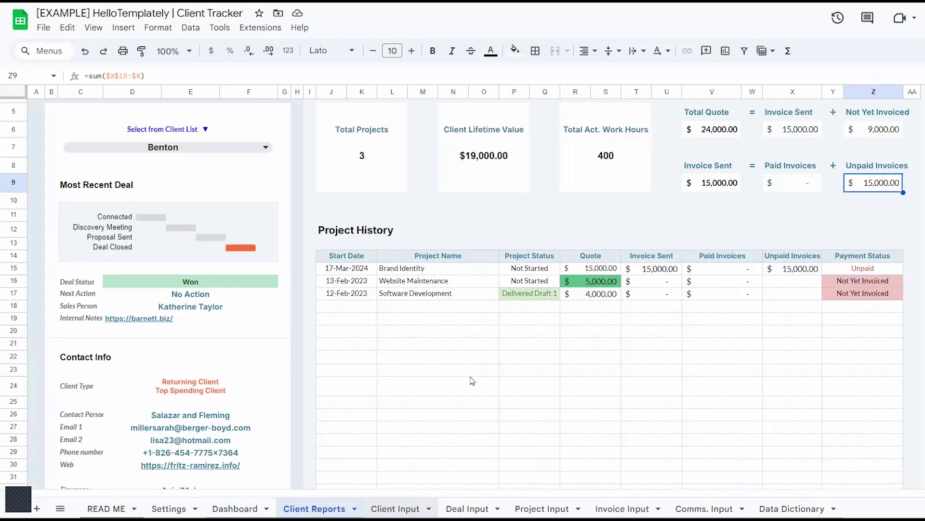
# Step: Set the Client Performance Report's client to Craig Inc
pyautogui.scroll(2, 472, 381)
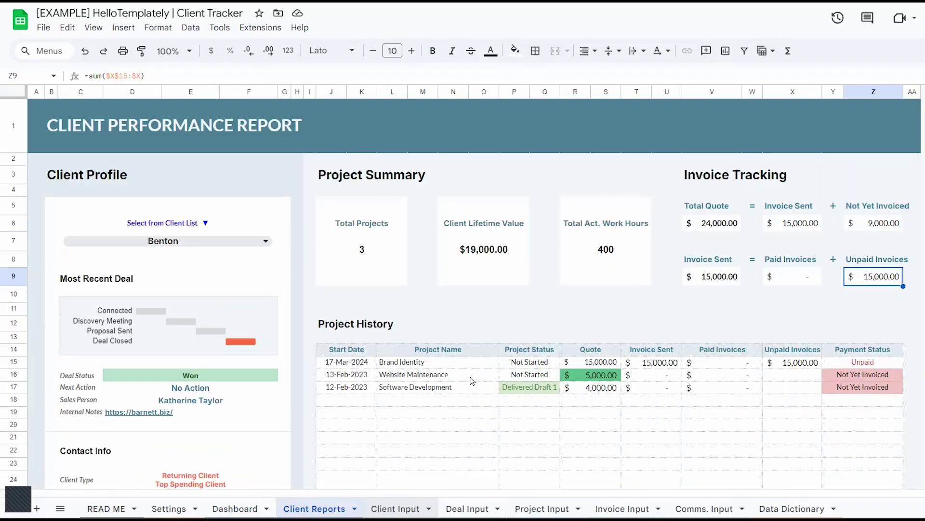
pyautogui.click(231, 246)
pyautogui.click(124, 318)
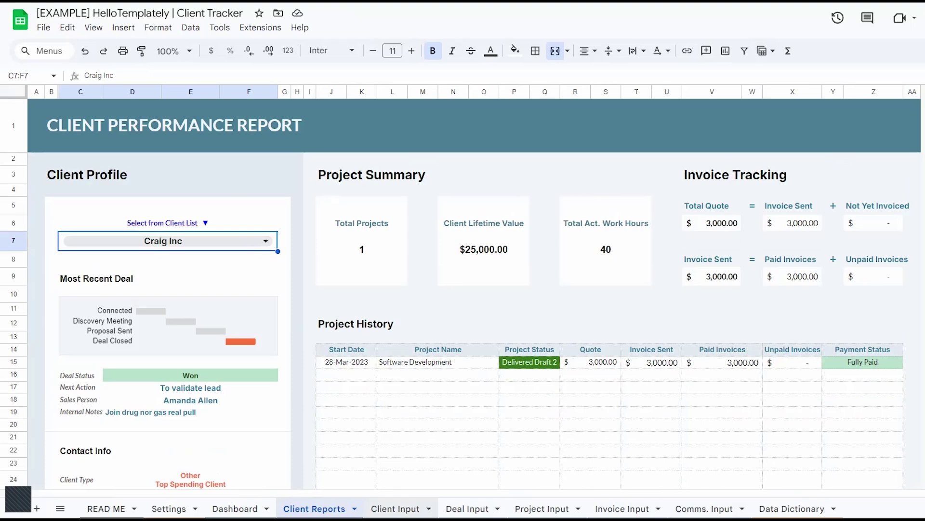
# Step: Look through the Client Input, Deal Input, Project Input, Invoice Input and Comms. Input sheets
pyautogui.click(395, 509)
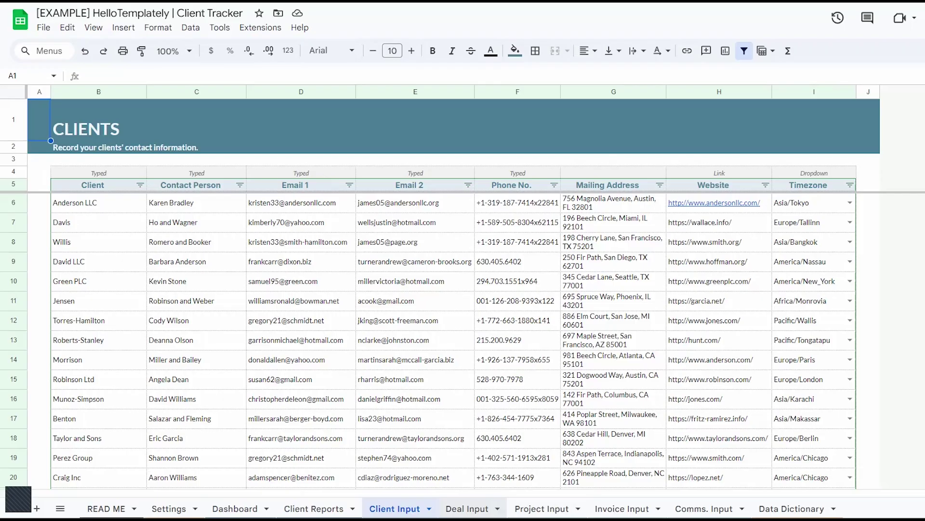
pyautogui.click(467, 509)
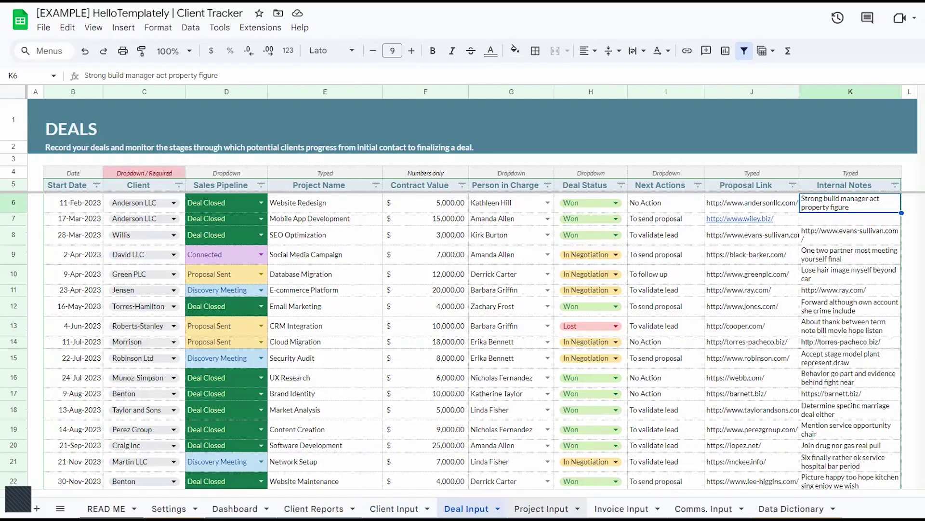
pyautogui.click(541, 508)
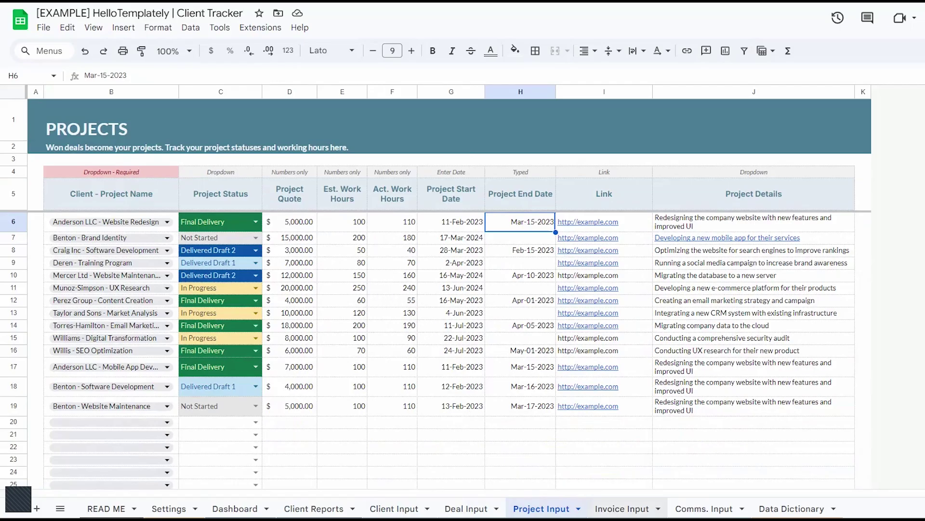
pyautogui.click(622, 509)
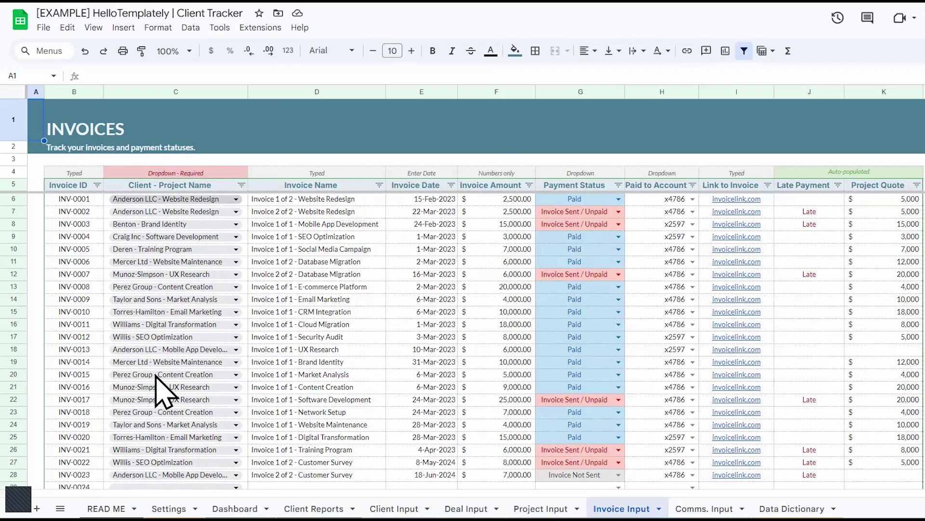
pyautogui.click(704, 508)
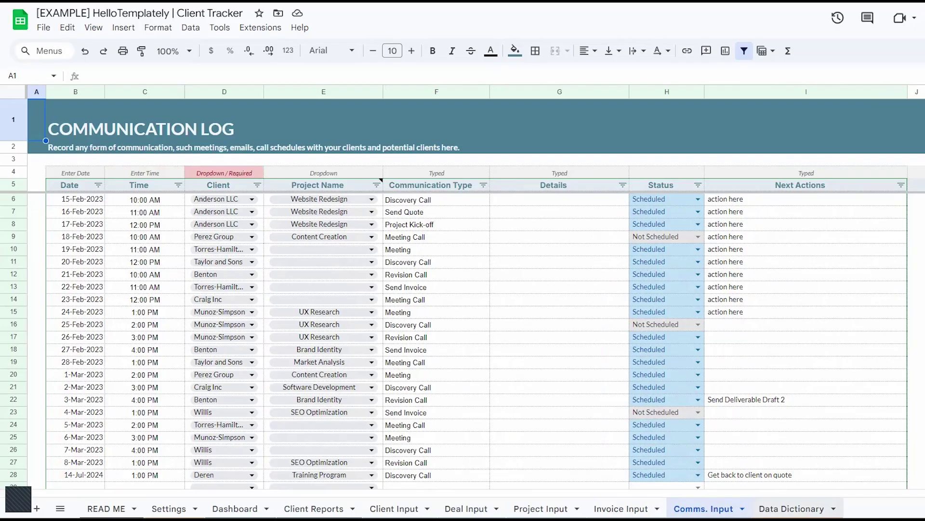
# Step: Open the Data Dictionary sheet and read through its term definitions
pyautogui.click(792, 509)
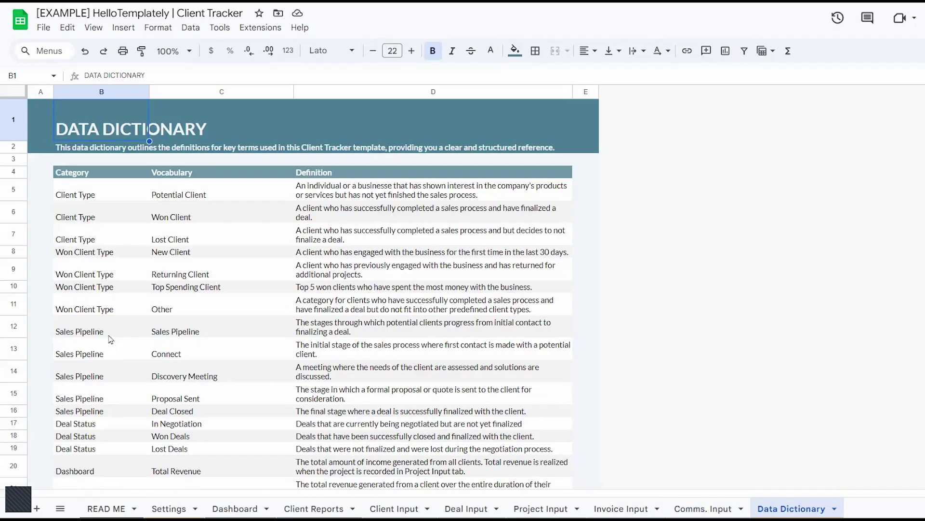
pyautogui.scroll(-1, 185, 339)
pyautogui.scroll(1, 185, 339)
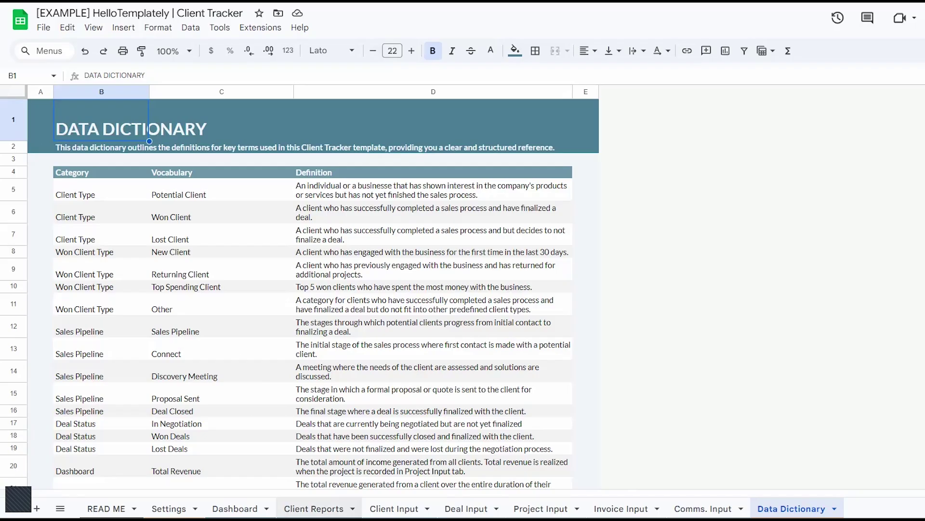
# Step: Reopen the Client Reports sheet and set its client to Allen
pyautogui.click(314, 508)
pyautogui.click(218, 241)
pyautogui.click(185, 284)
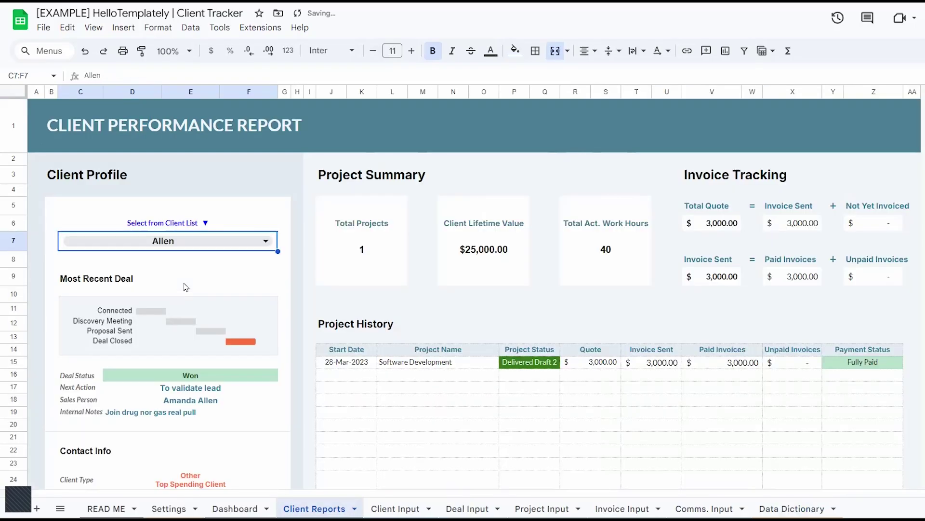
# Step: Set the Client Performance Report's client to Anderson LLC and return to the Dashboard sheet
pyautogui.click(203, 241)
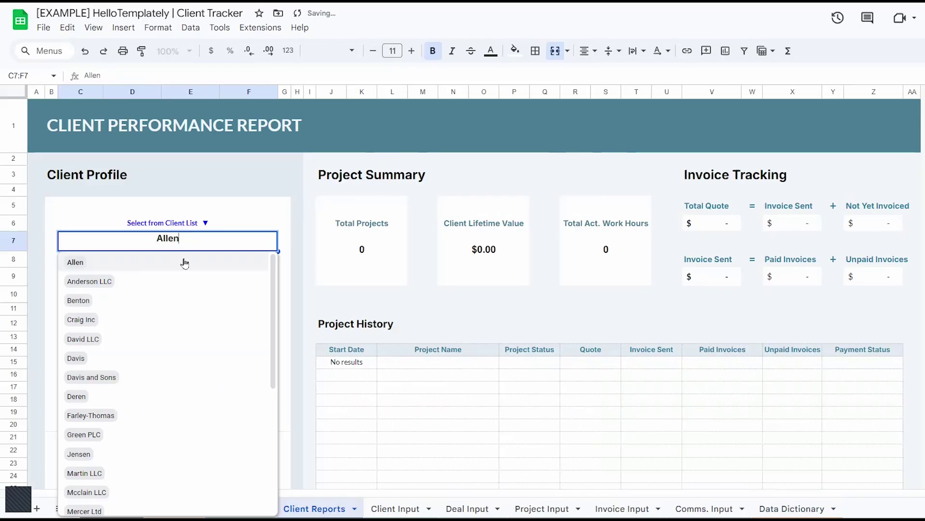
pyautogui.click(159, 288)
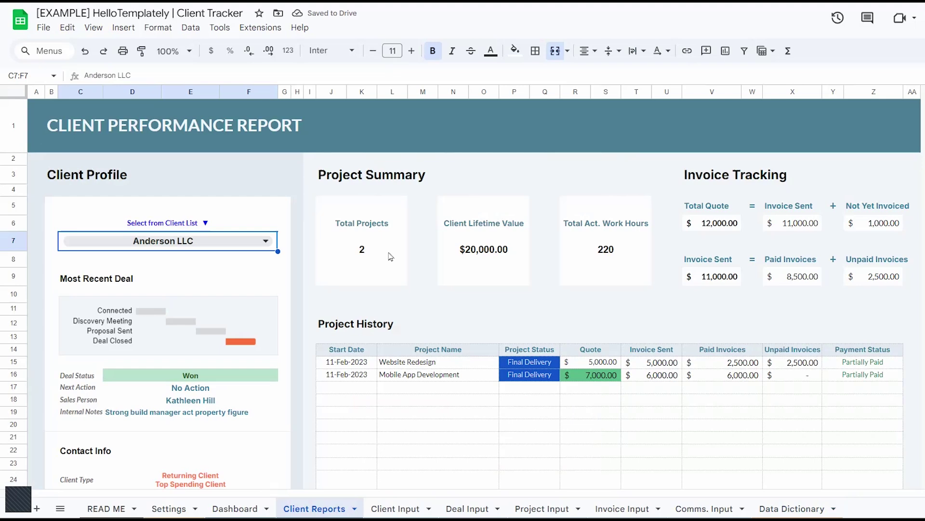
pyautogui.click(235, 509)
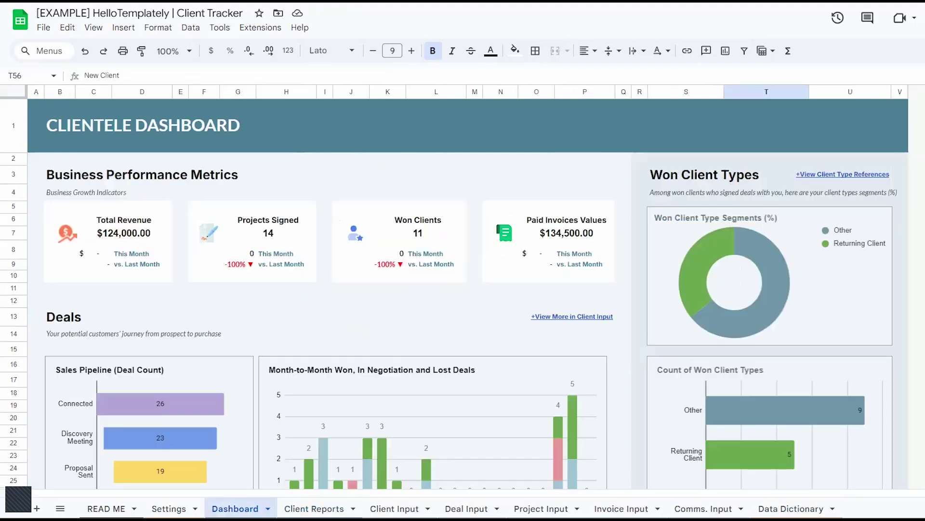